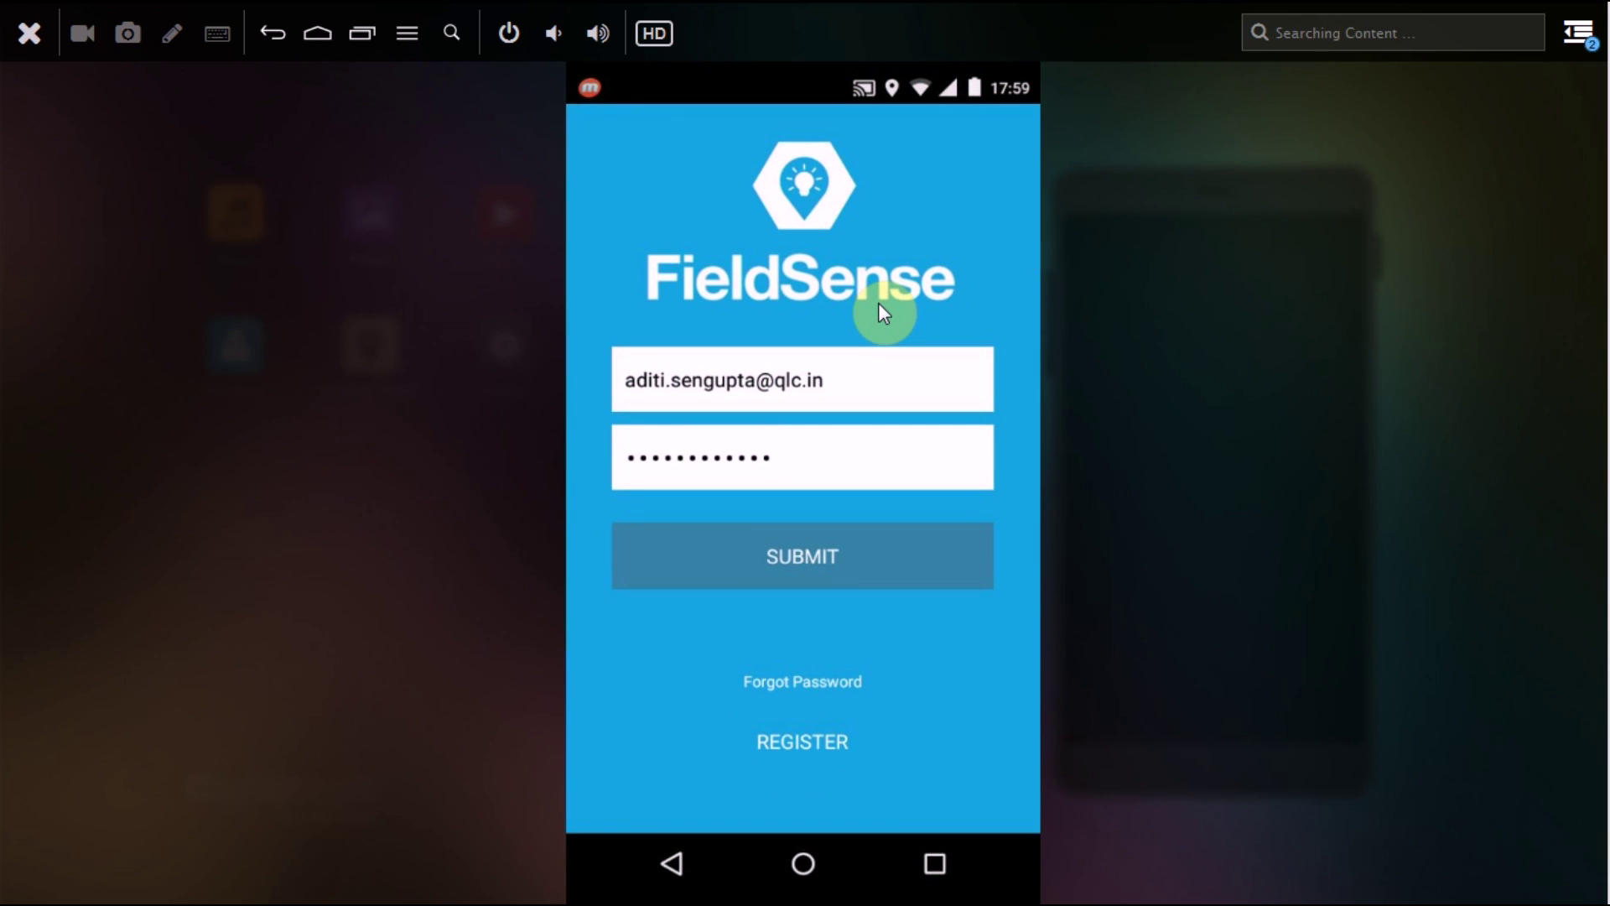
Step: Submit the login form to sign in and load the main screen
{"action": "key", "text": "Return"}
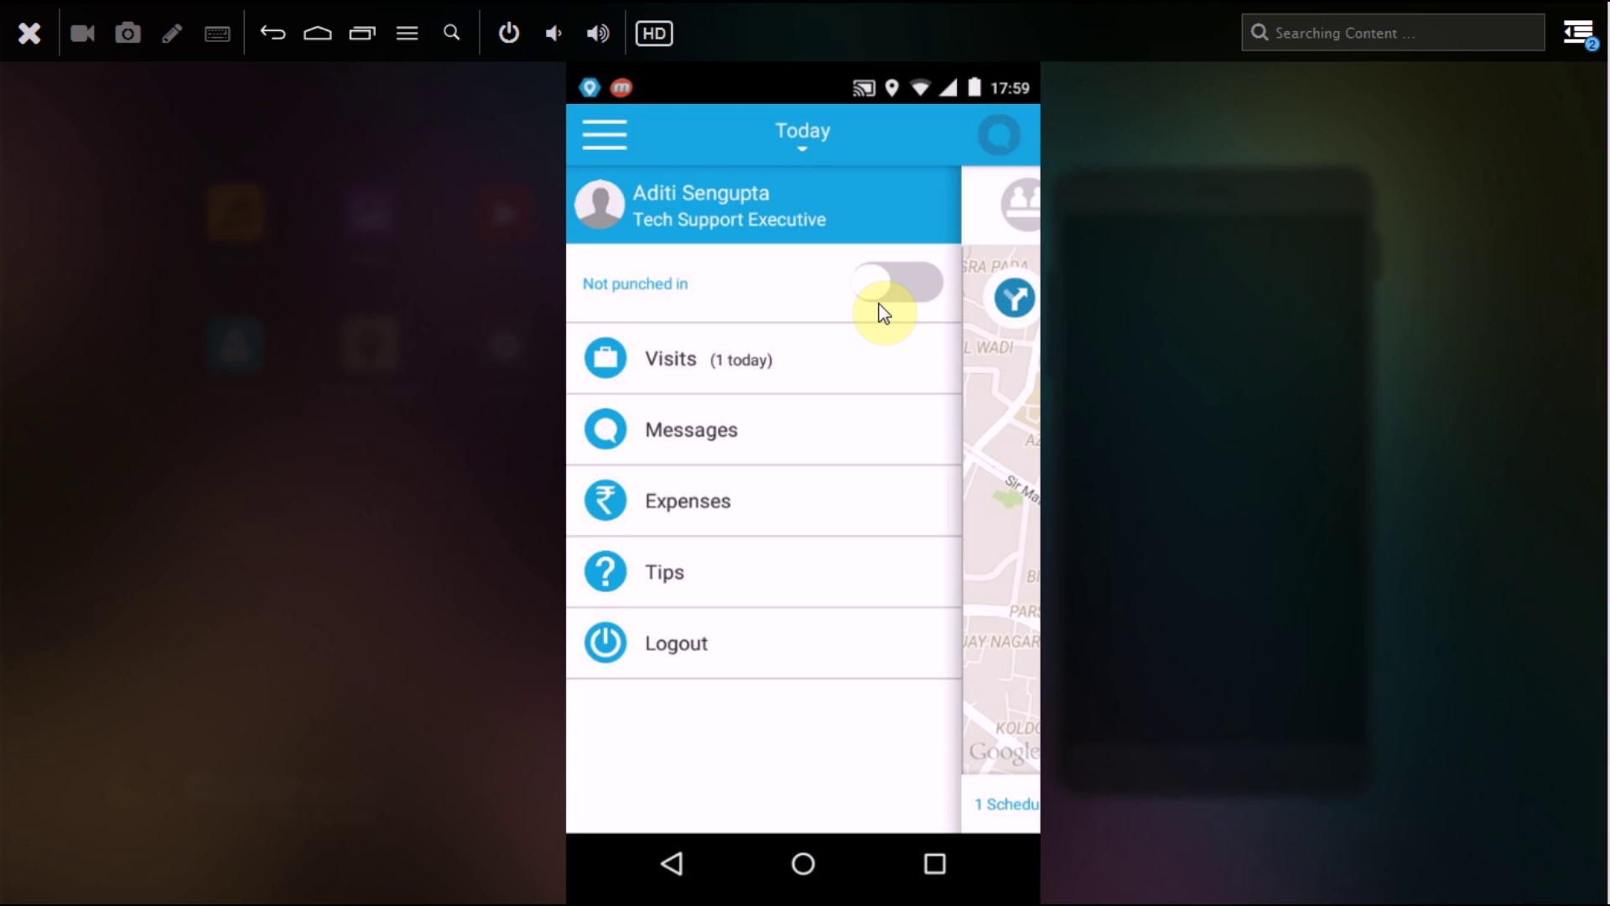
Step: Switch the attendance toggle on to punch in at 06:00 pm
{"action": "left_click", "coordinate": [881, 307]}
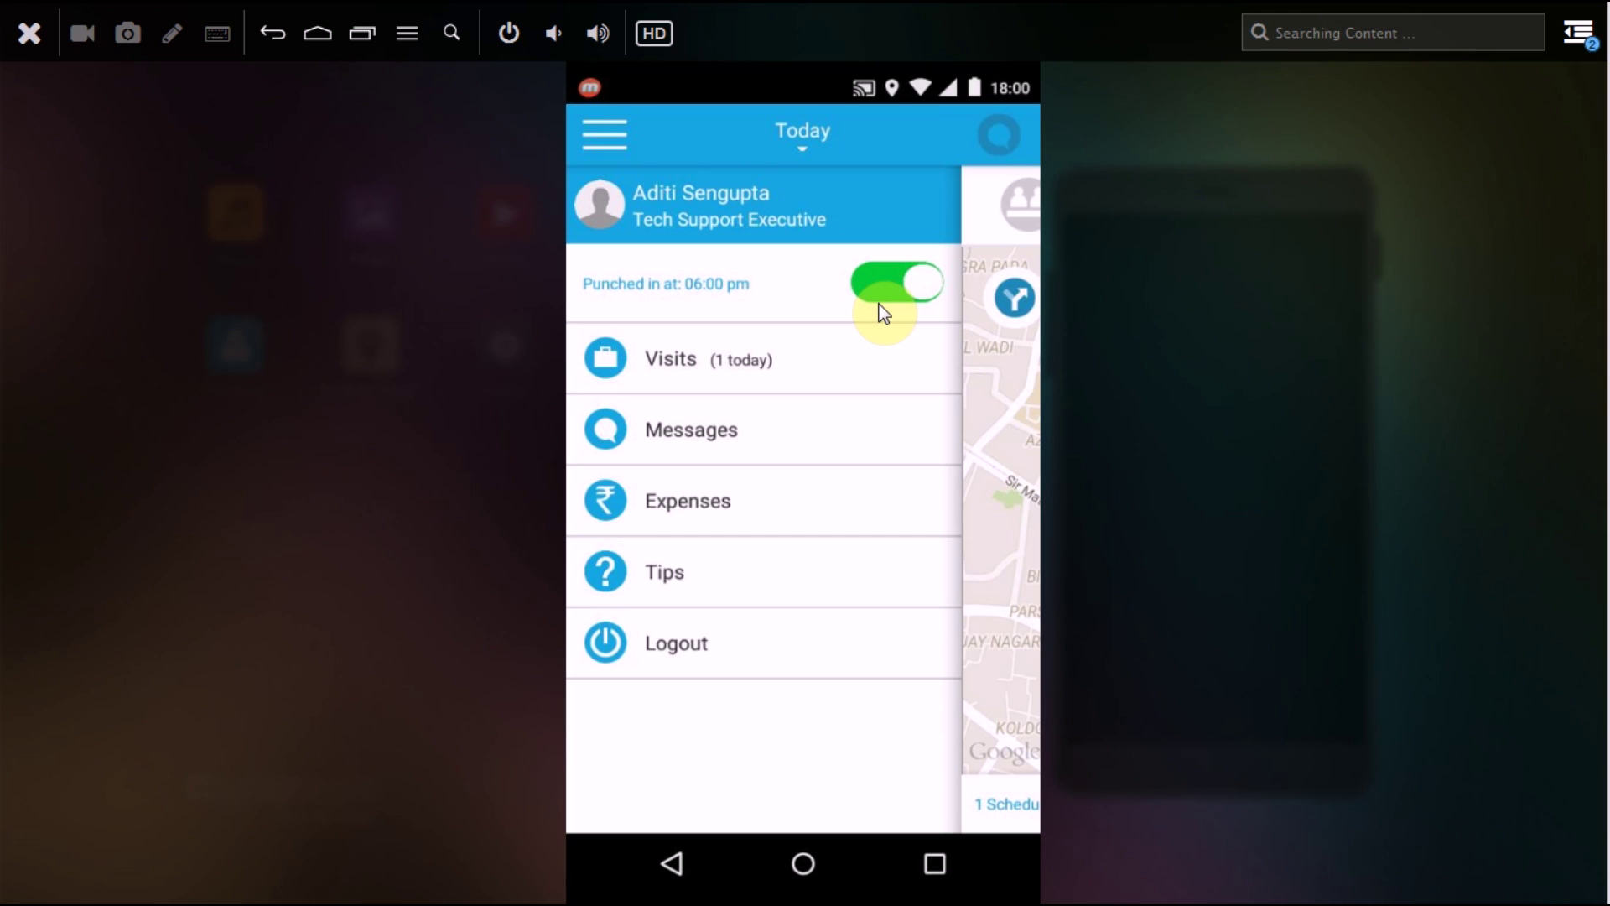
{"action": "left_click", "coordinate": [883, 313]}
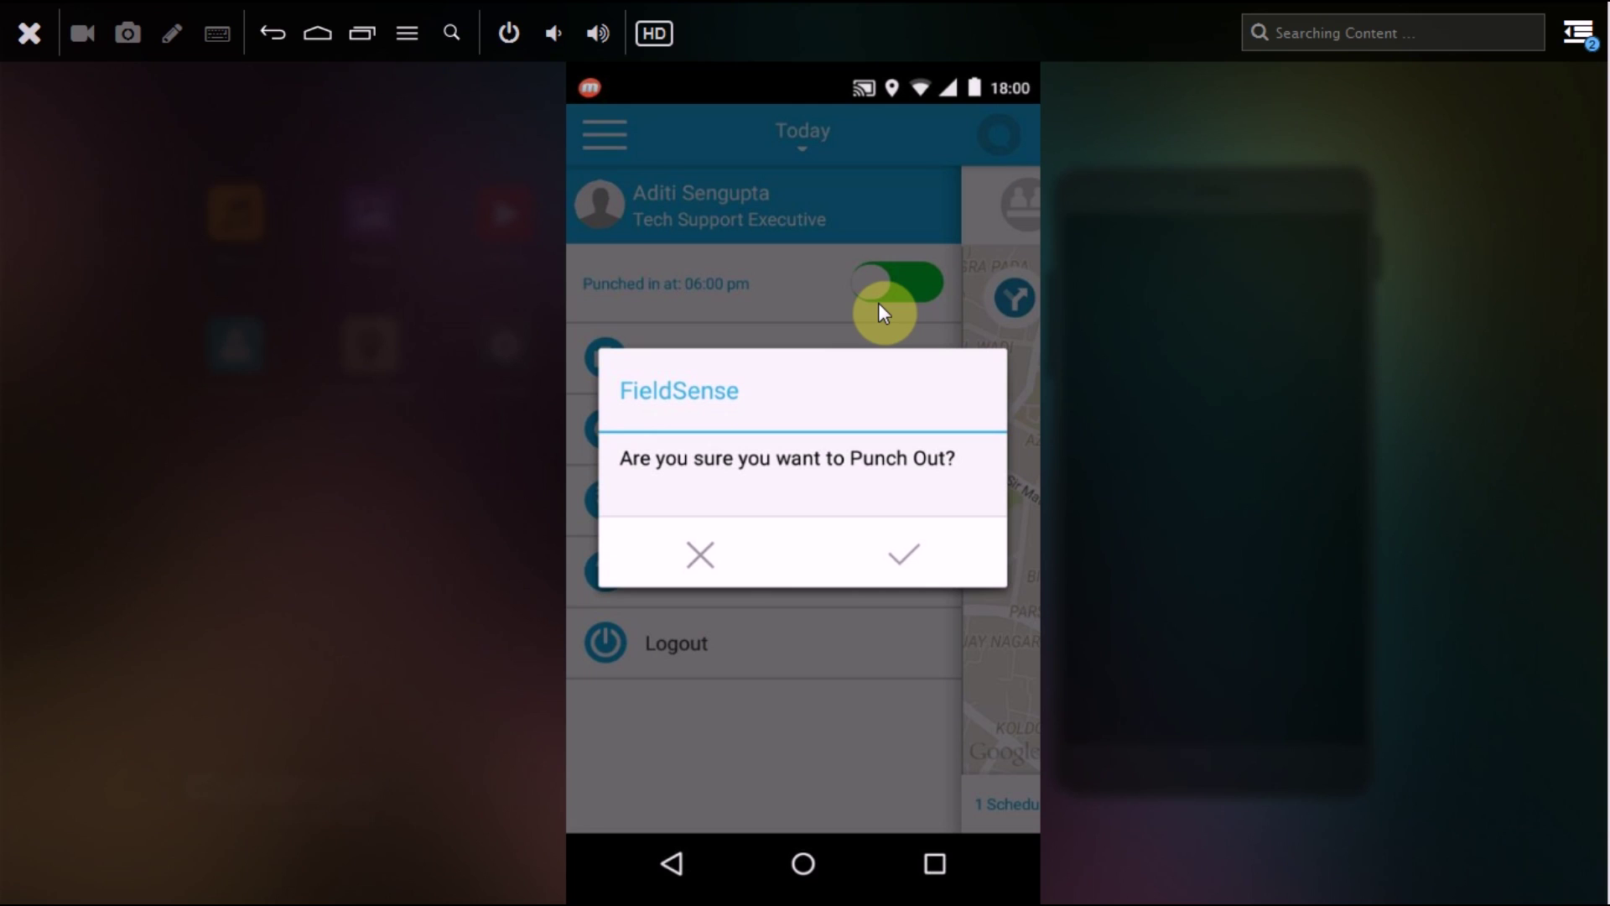
{"action": "left_click", "coordinate": [883, 313]}
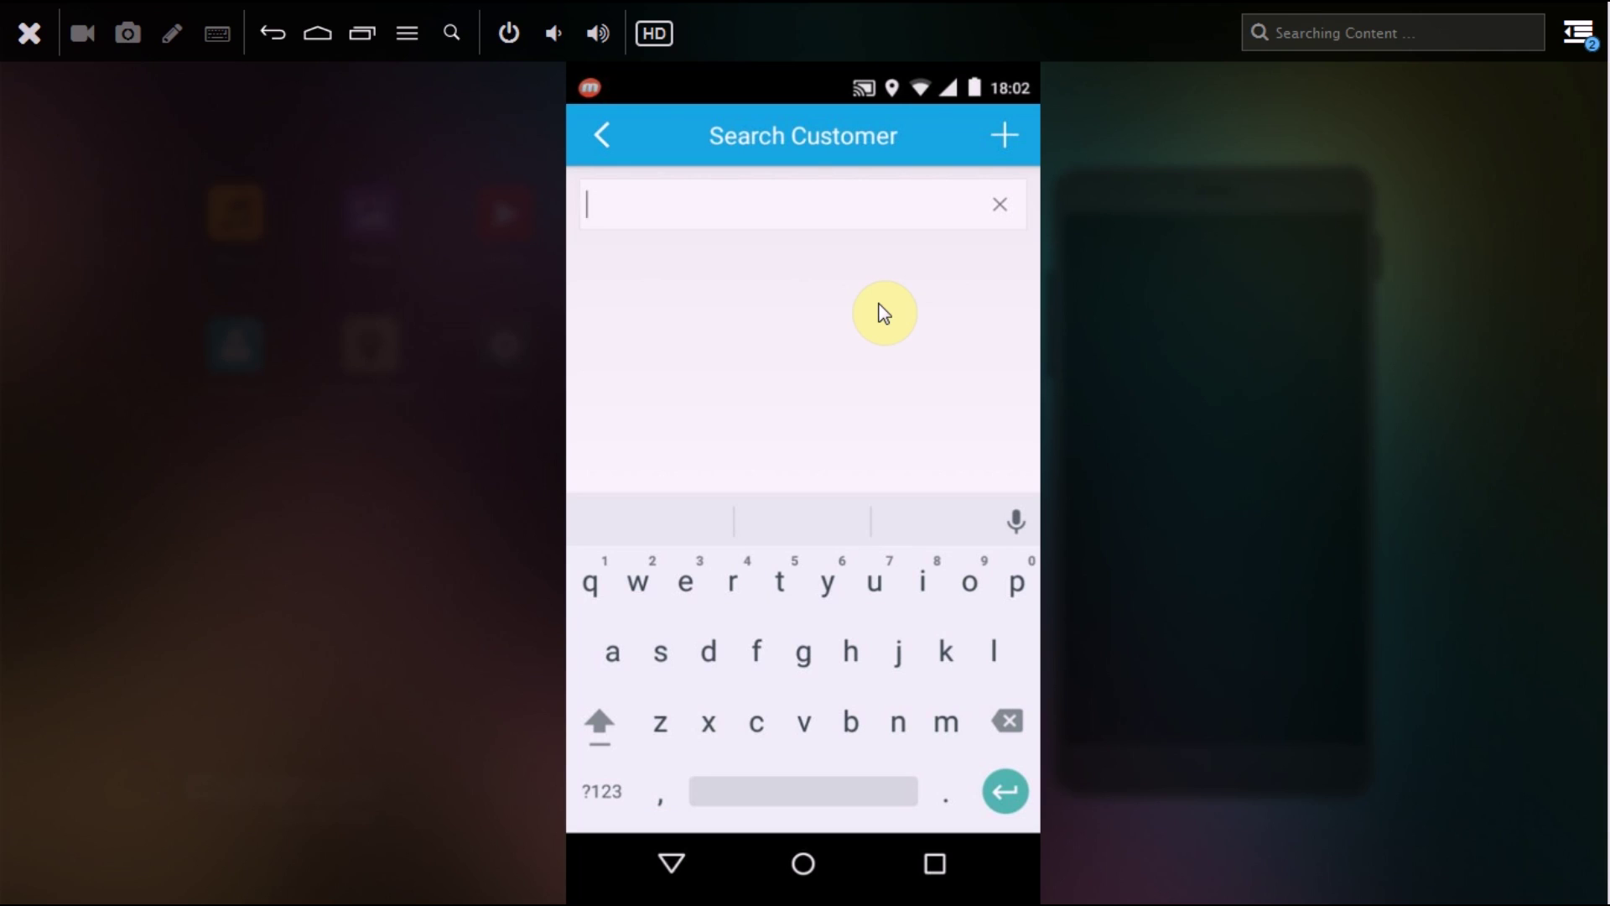
Step: Search 'quant', pick Quantum Consultancy Services - New Delhi, and dismiss the location prompt
{"action": "type", "text": "quan"}
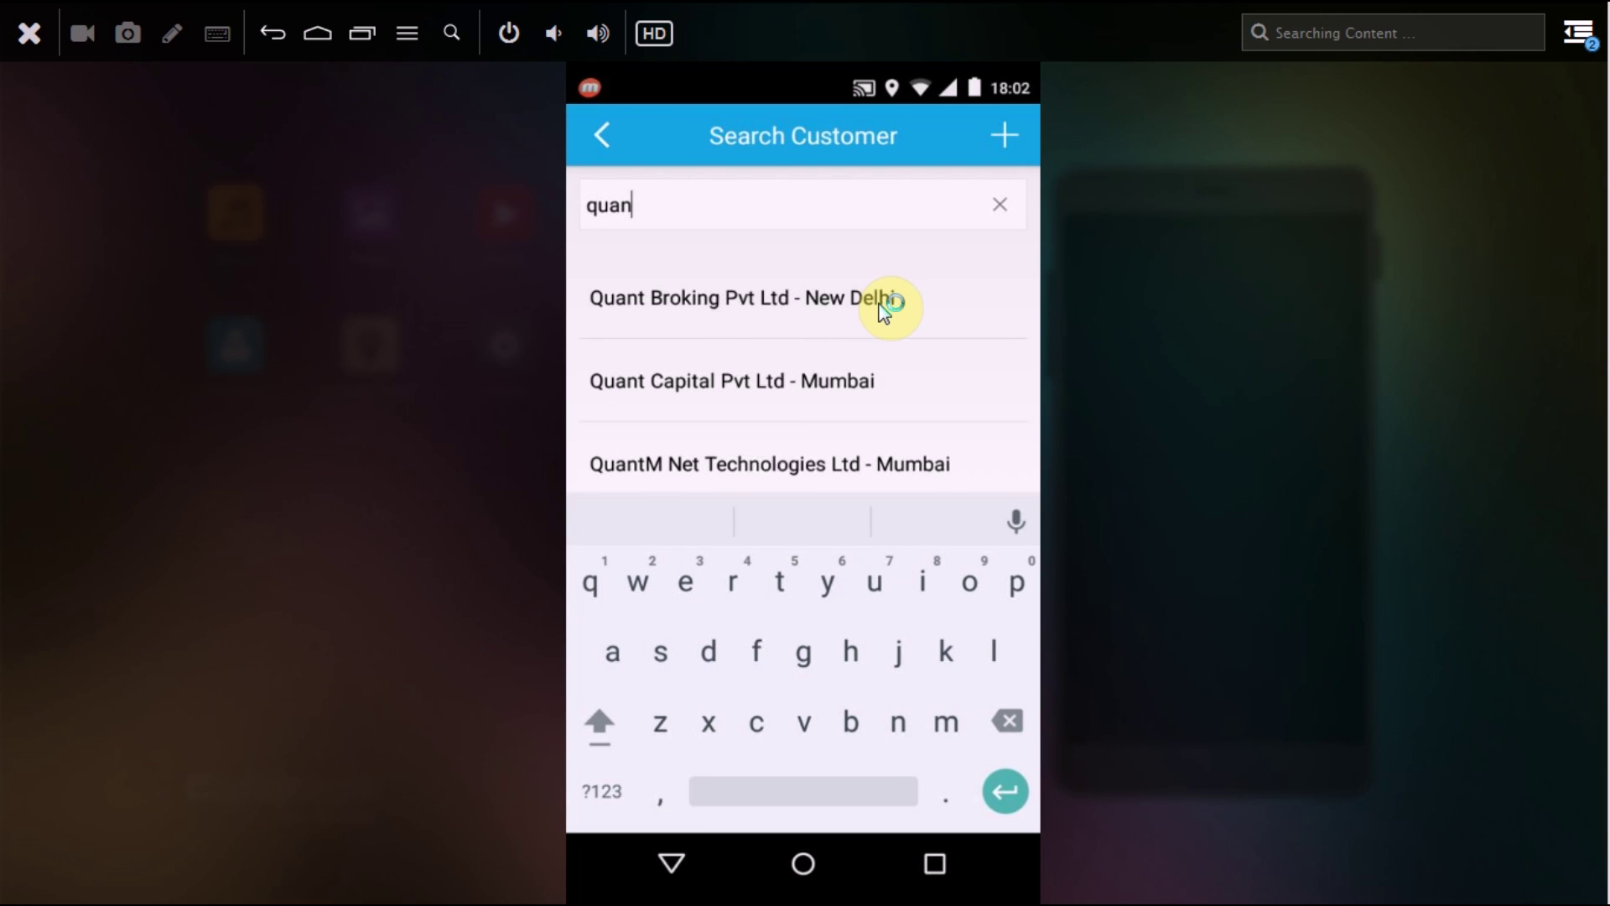
{"action": "type", "text": "t"}
{"action": "scroll", "coordinate": [883, 313], "scroll_direction": "down", "scroll_amount": 2}
{"action": "scroll", "coordinate": [883, 313], "scroll_direction": "down", "scroll_amount": 2}
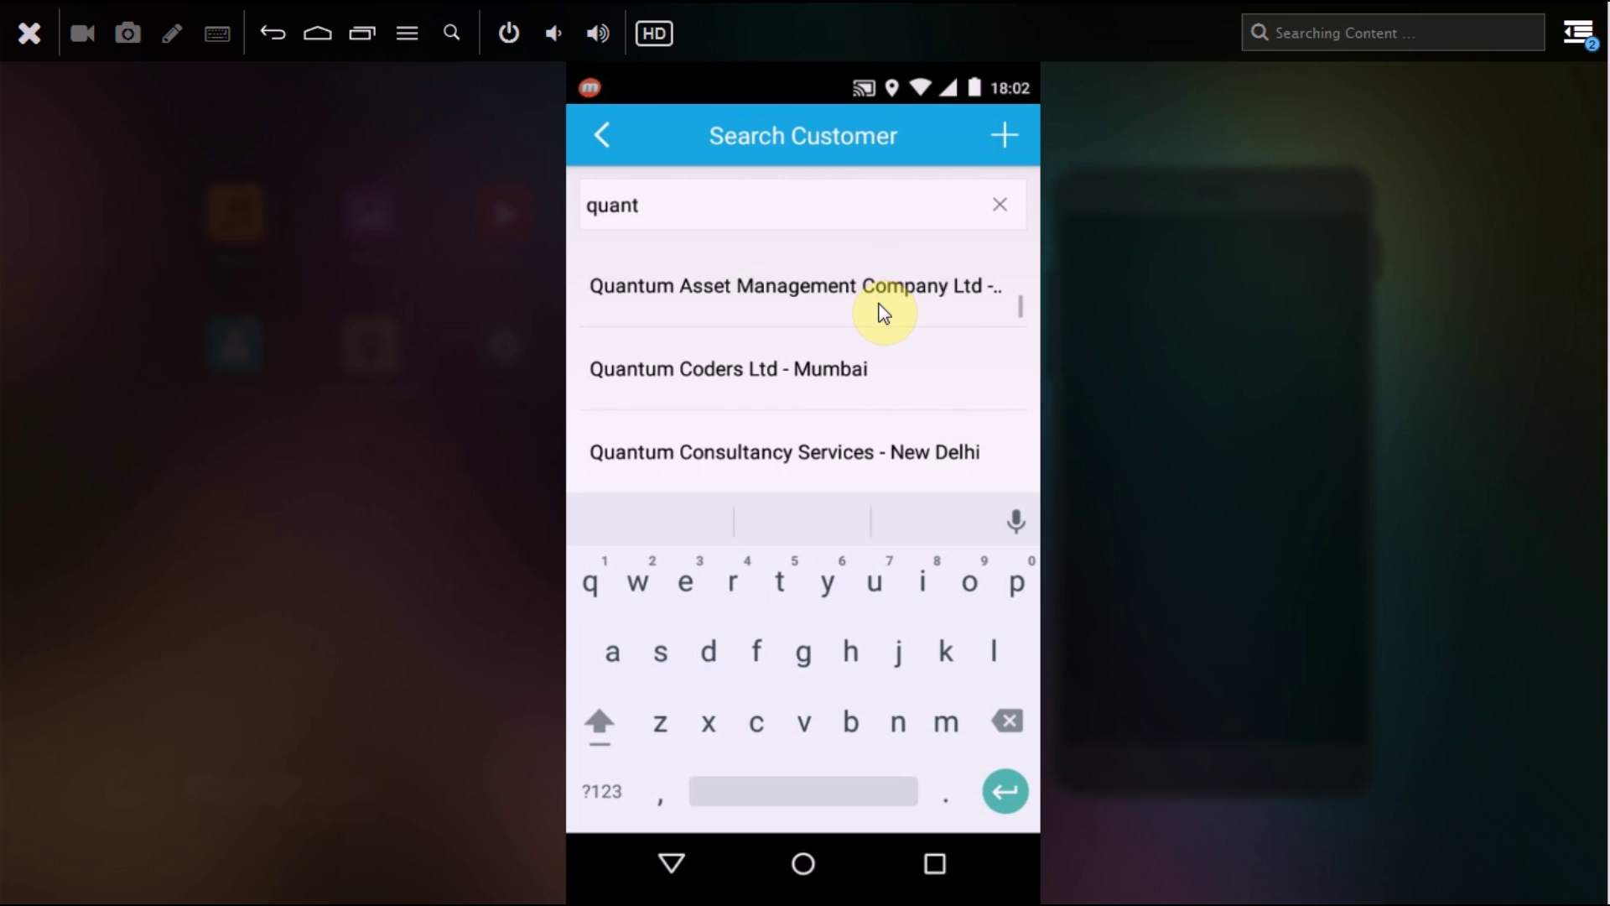
{"action": "scroll", "coordinate": [883, 312], "scroll_direction": "down", "scroll_amount": 3}
{"action": "scroll", "coordinate": [884, 313], "scroll_direction": "up", "scroll_amount": 2}
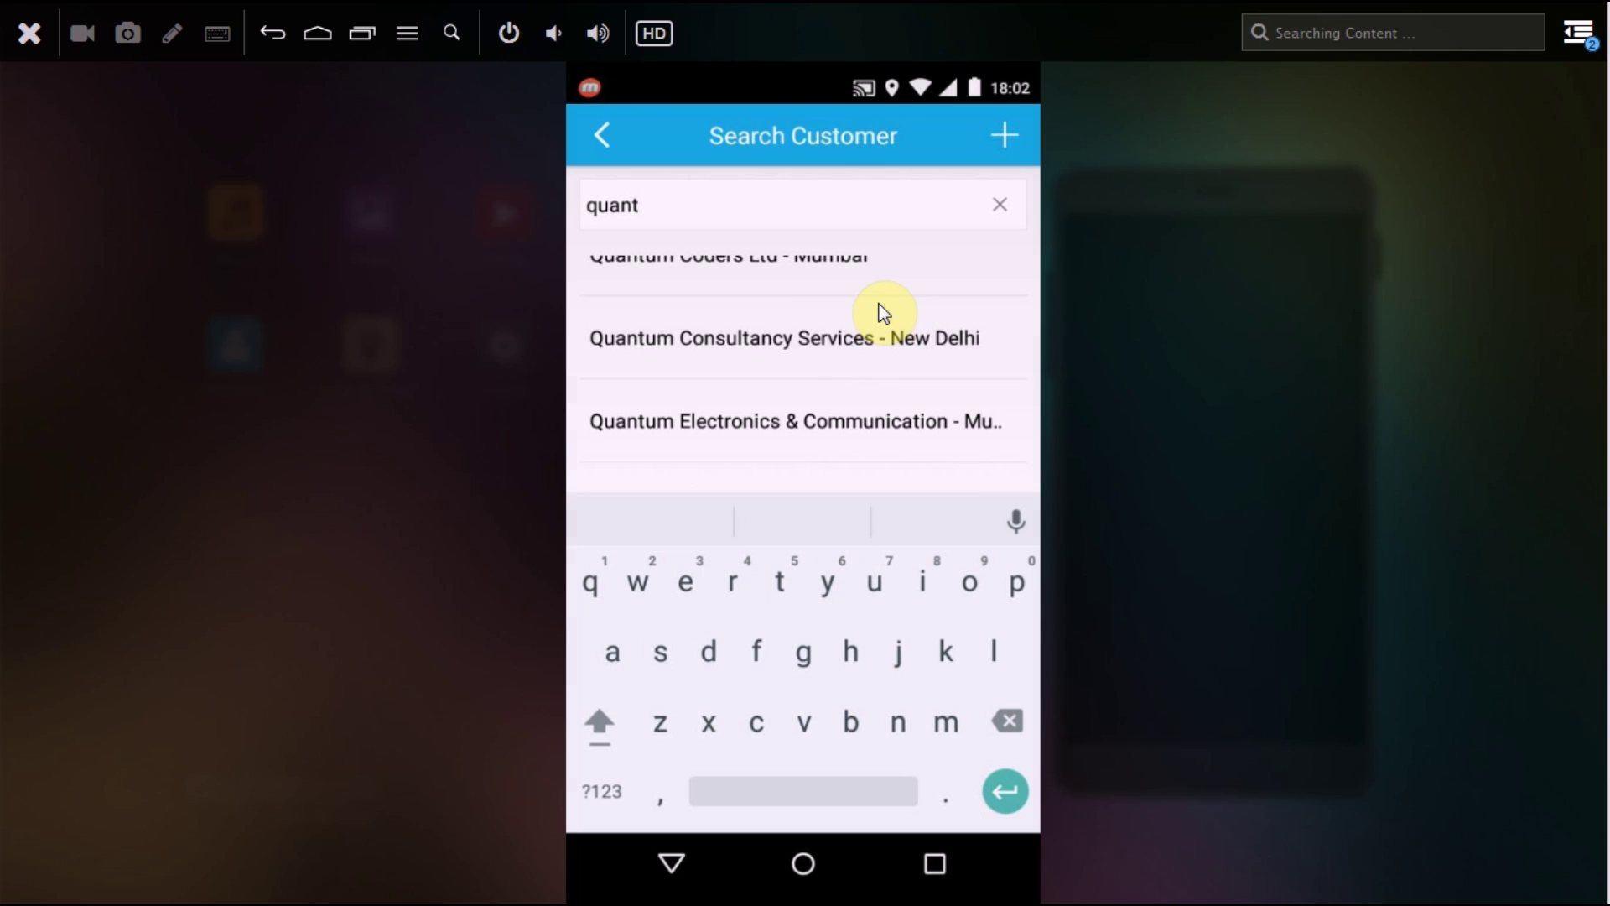
{"action": "left_click", "coordinate": [883, 312]}
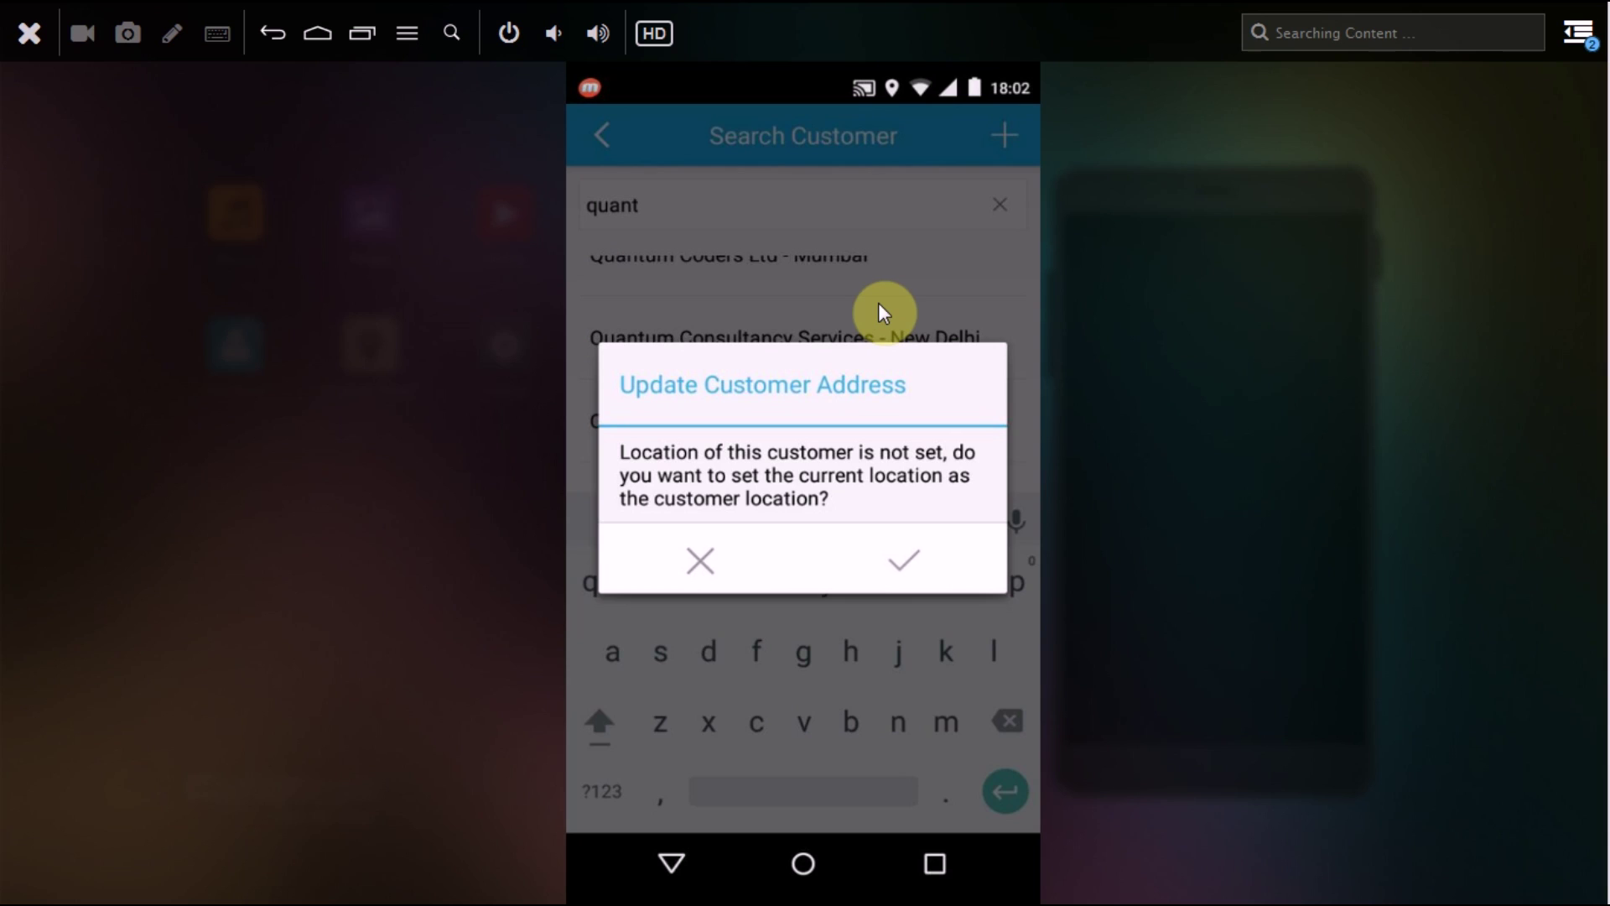
{"action": "key", "text": "Return"}
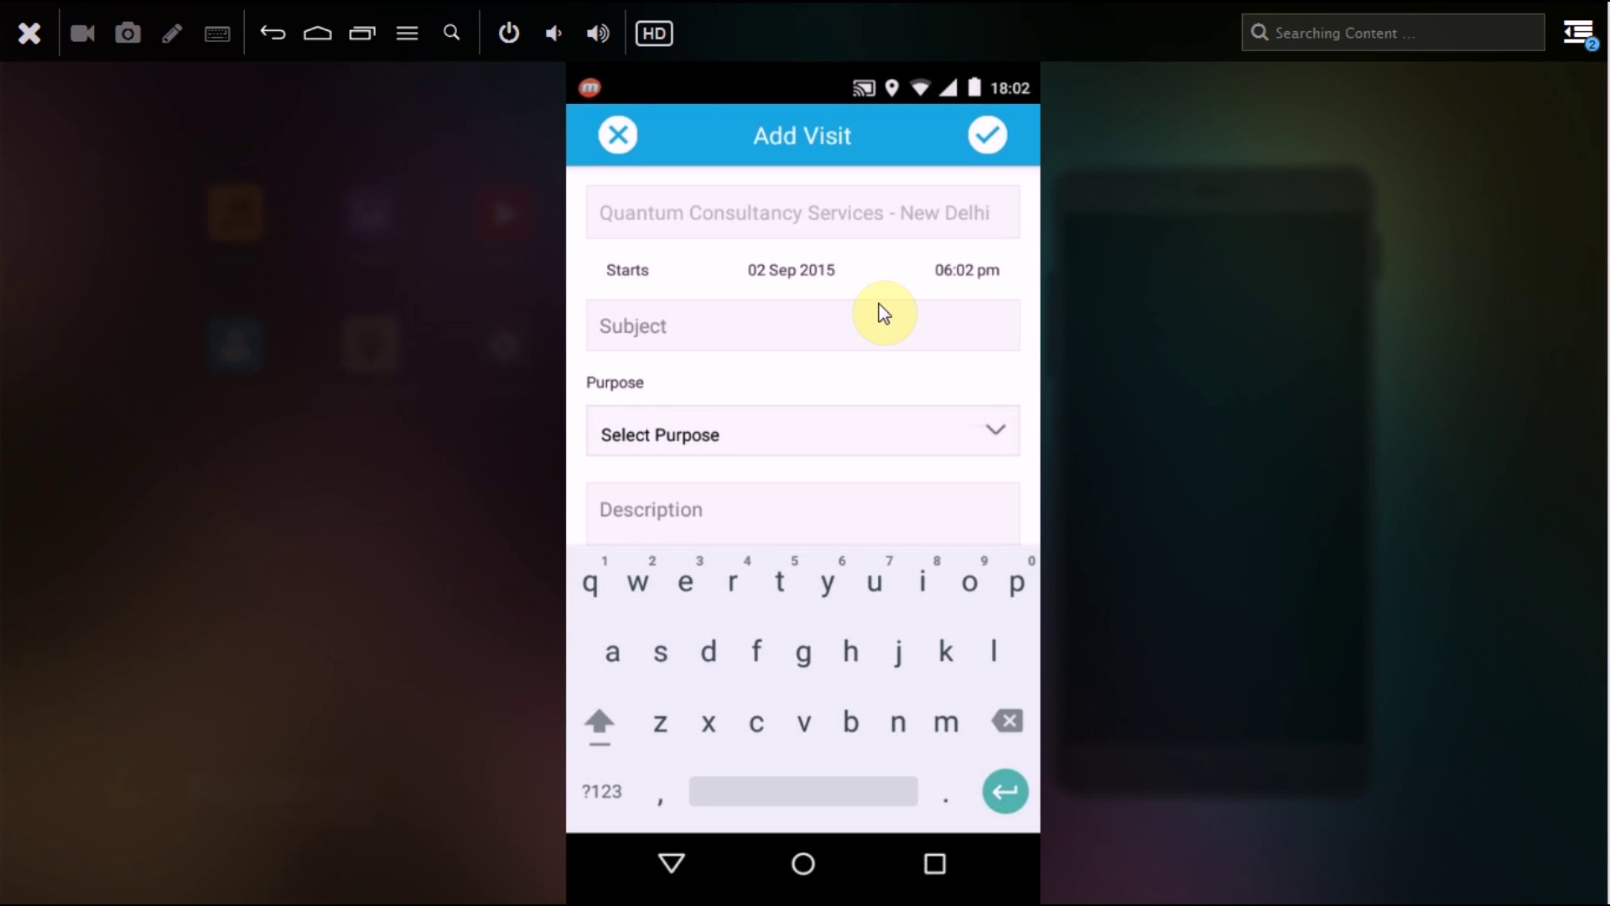
Step: Enter 'support visit' as the visit subject
{"action": "left_click", "coordinate": [884, 314]}
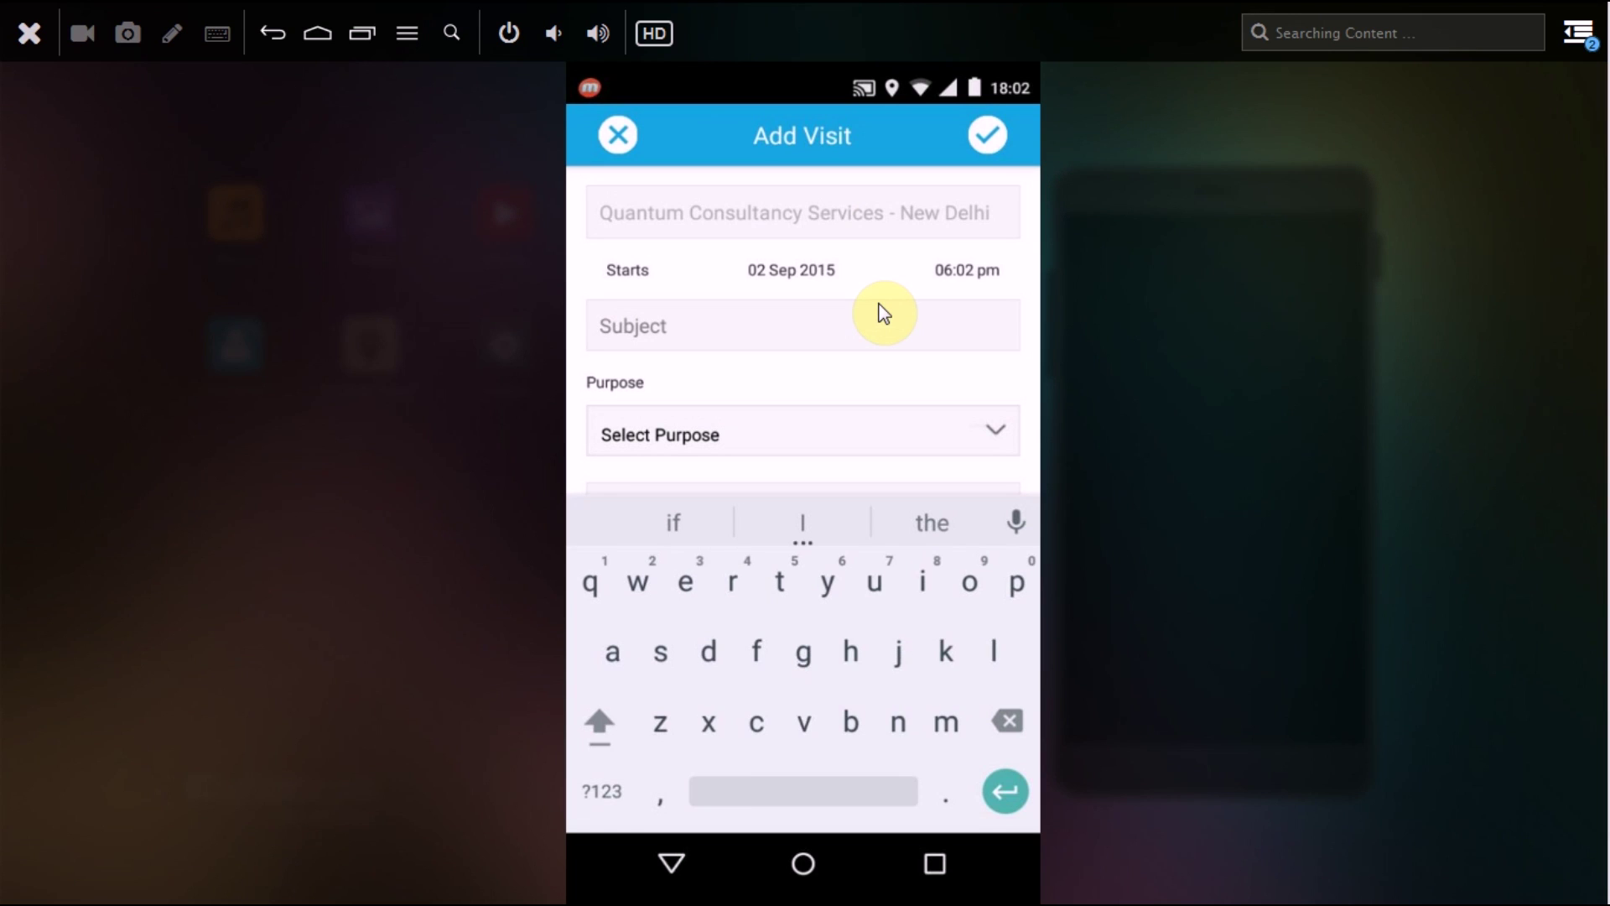
{"action": "type", "text": "auppoet"}
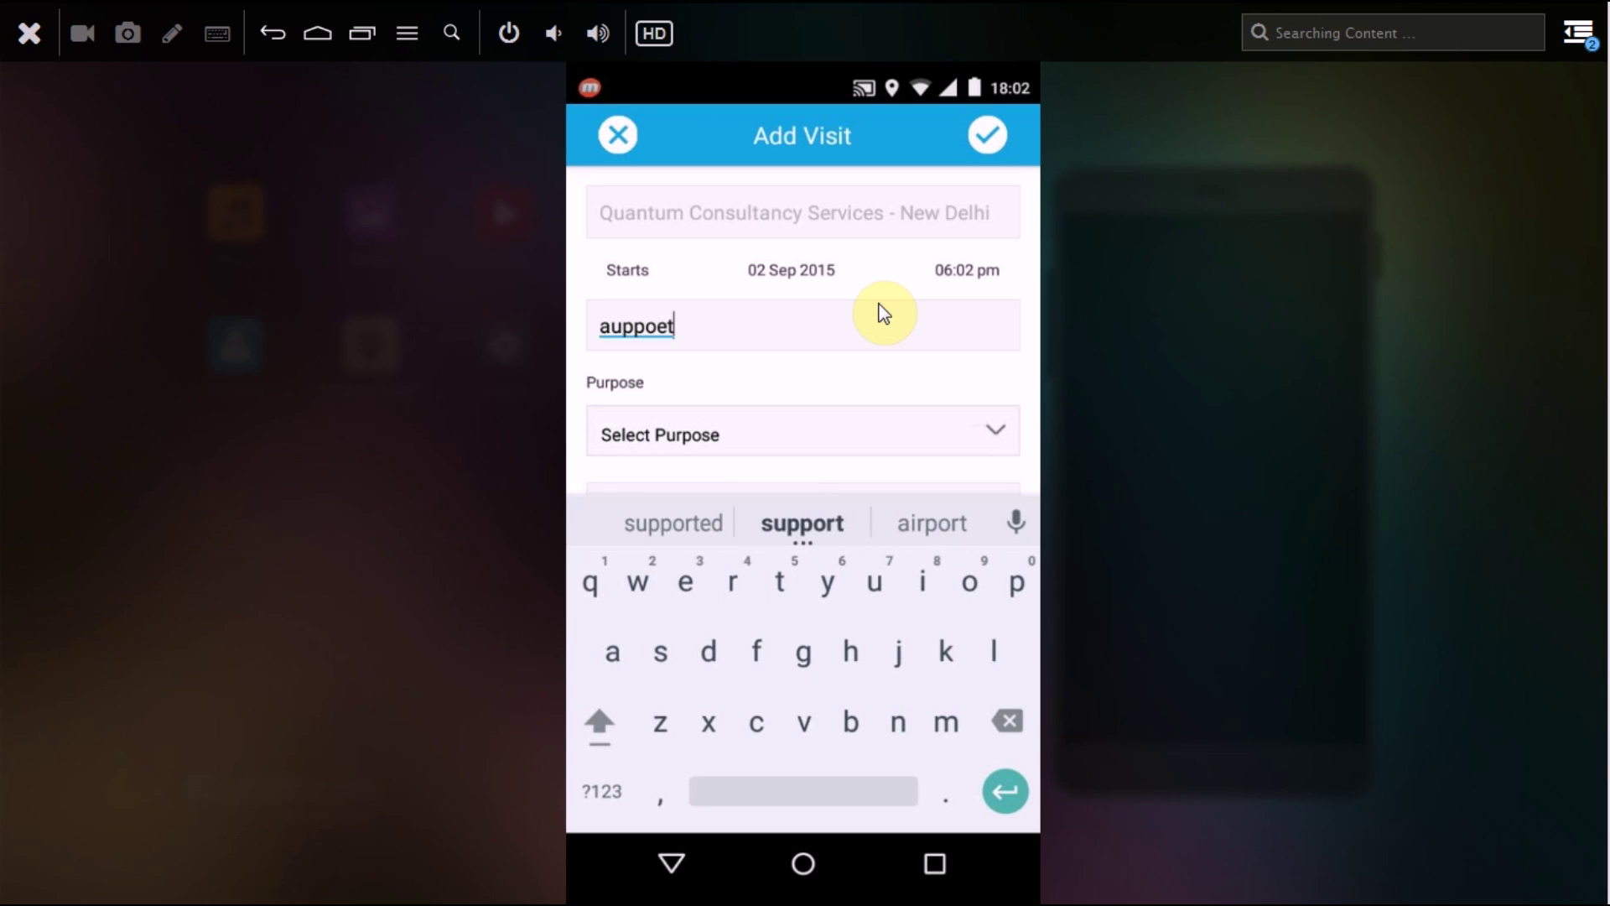
{"action": "key", "text": "BackSpace"}
{"action": "key", "text": "BackSpace"}
{"action": "key", "text": "BackSpace"}
{"action": "key", "text": "BackSpace"}
{"action": "key", "text": "BackSpace"}
{"action": "key", "text": "BackSpace"}
{"action": "key", "text": "BackSpace"}
{"action": "type", "text": "support "}
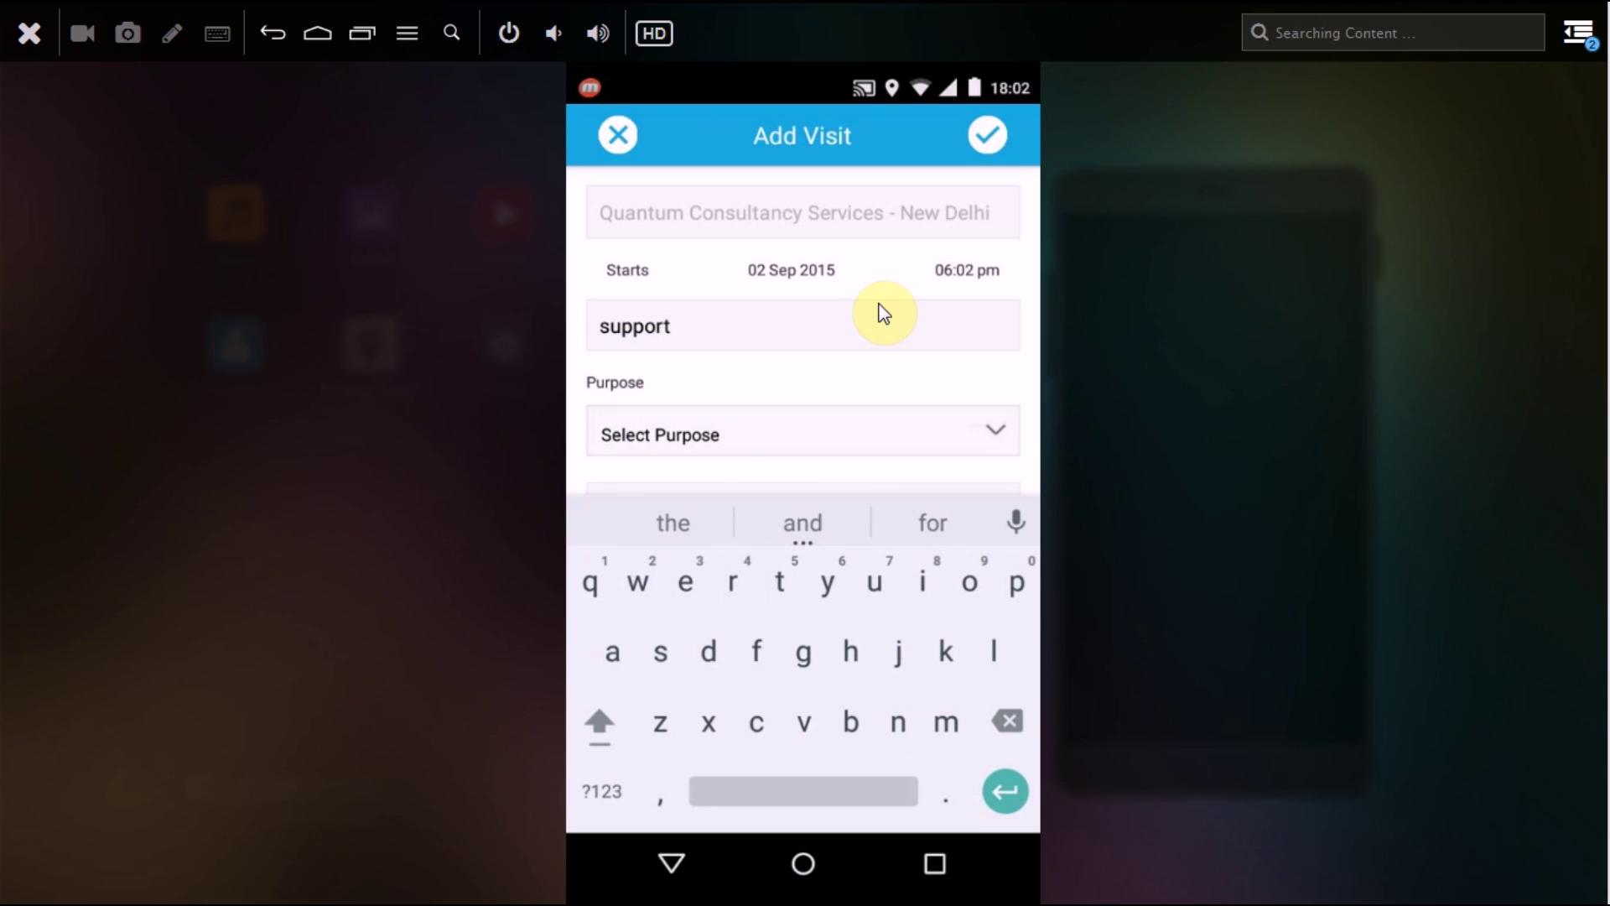
{"action": "type", "text": "viait"}
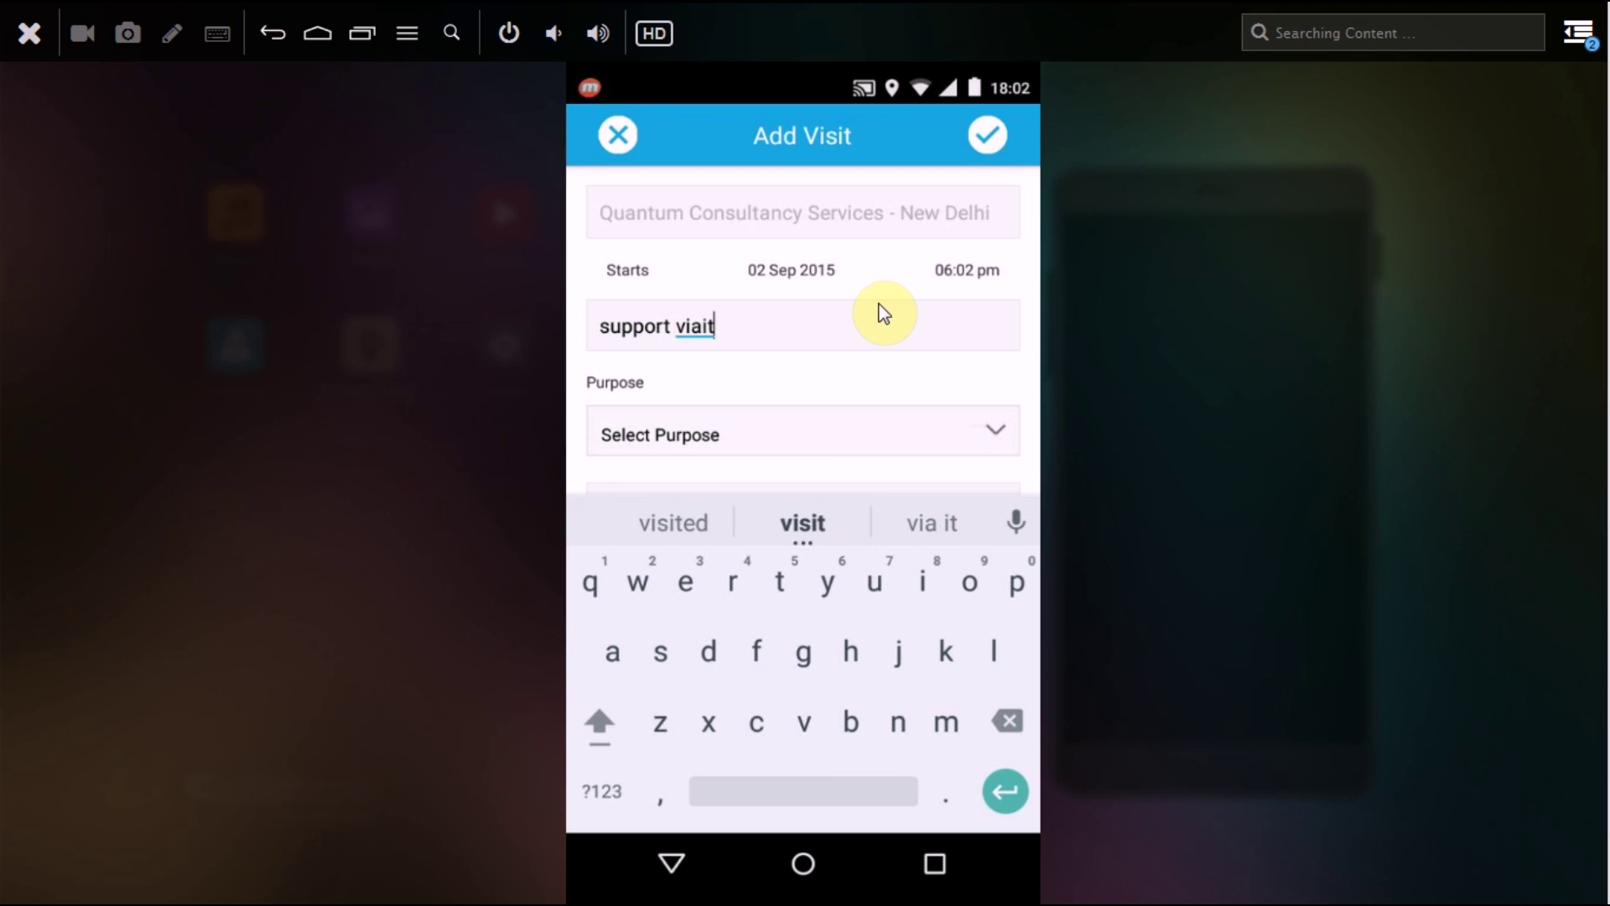
{"action": "key", "text": "Return"}
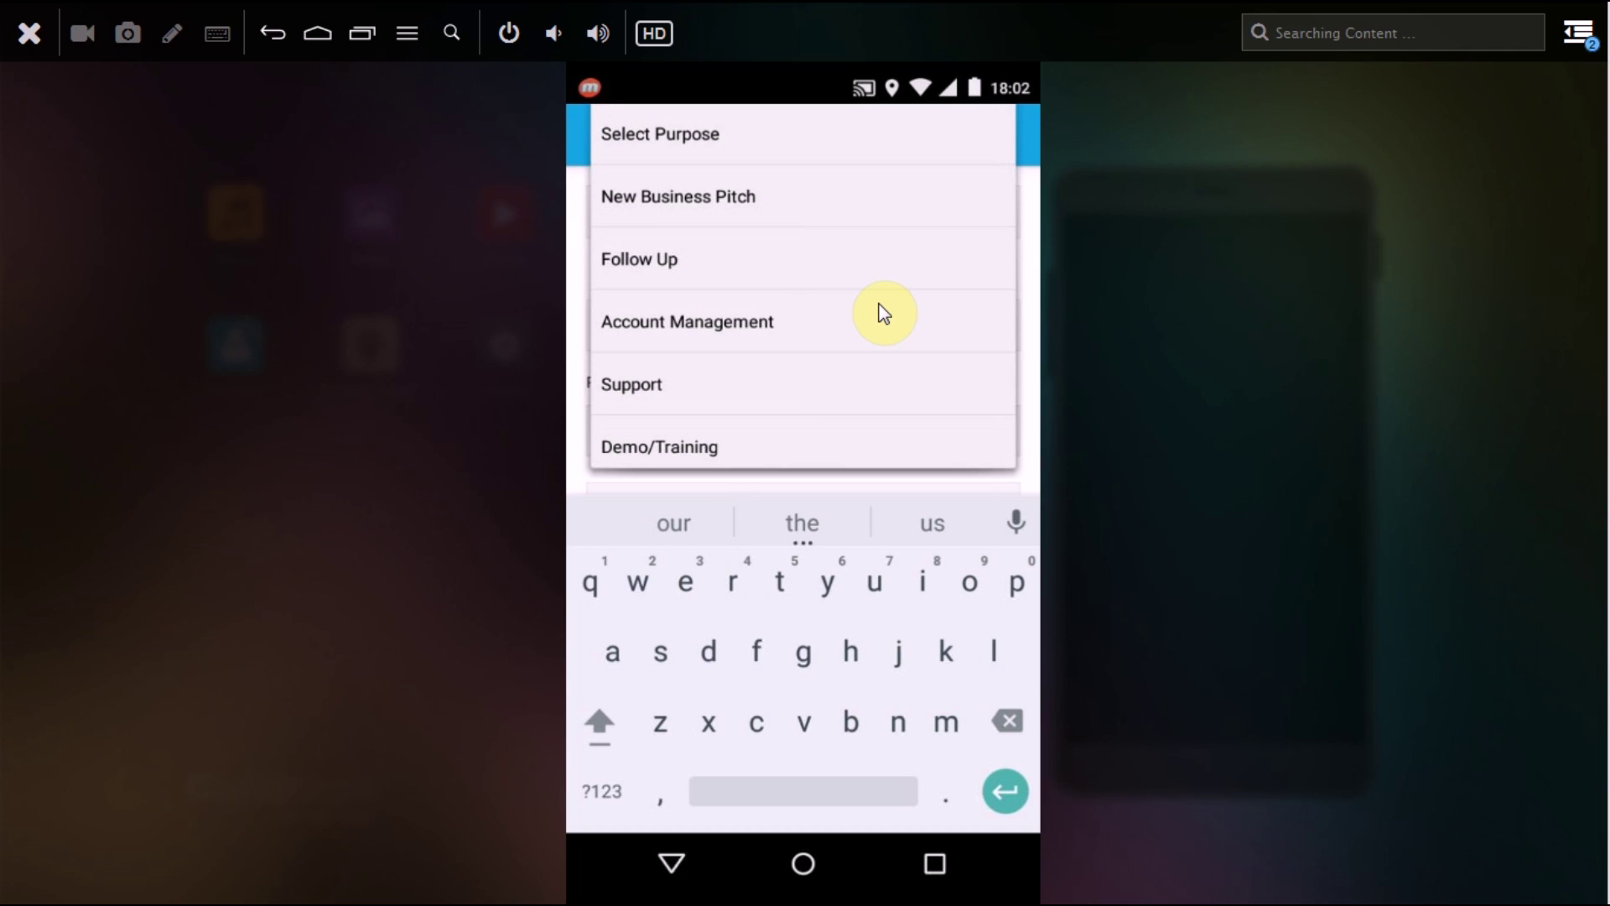
Step: Bring up the visit purpose choices, including Support
{"action": "scroll", "coordinate": [883, 312], "scroll_direction": "down", "scroll_amount": 5}
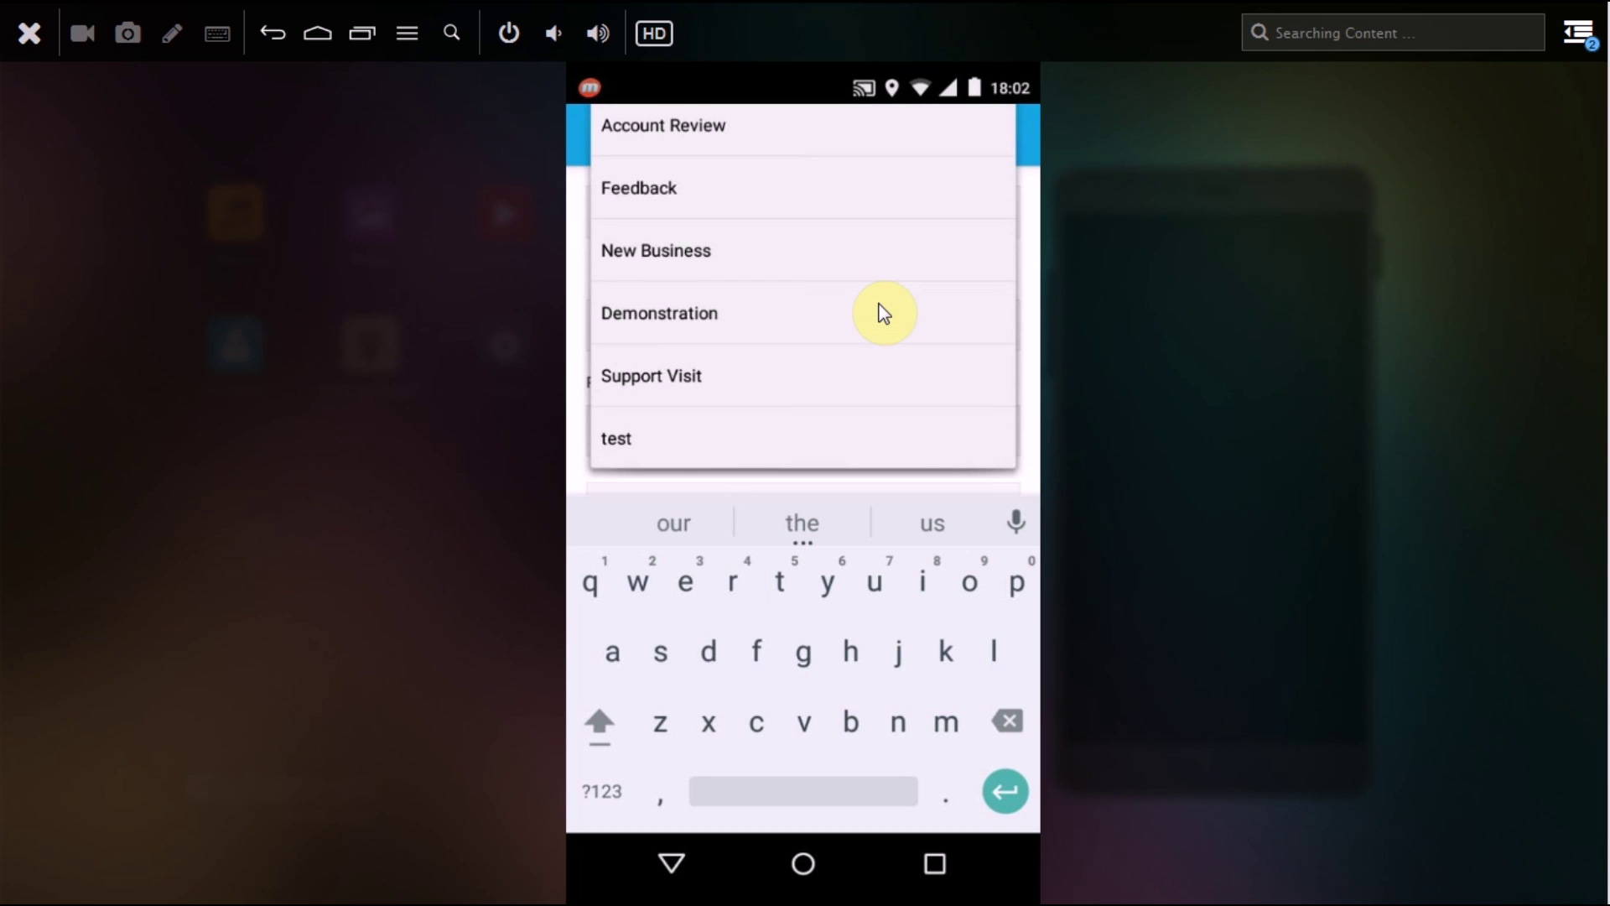
{"action": "scroll", "coordinate": [883, 312], "scroll_direction": "up", "scroll_amount": 5}
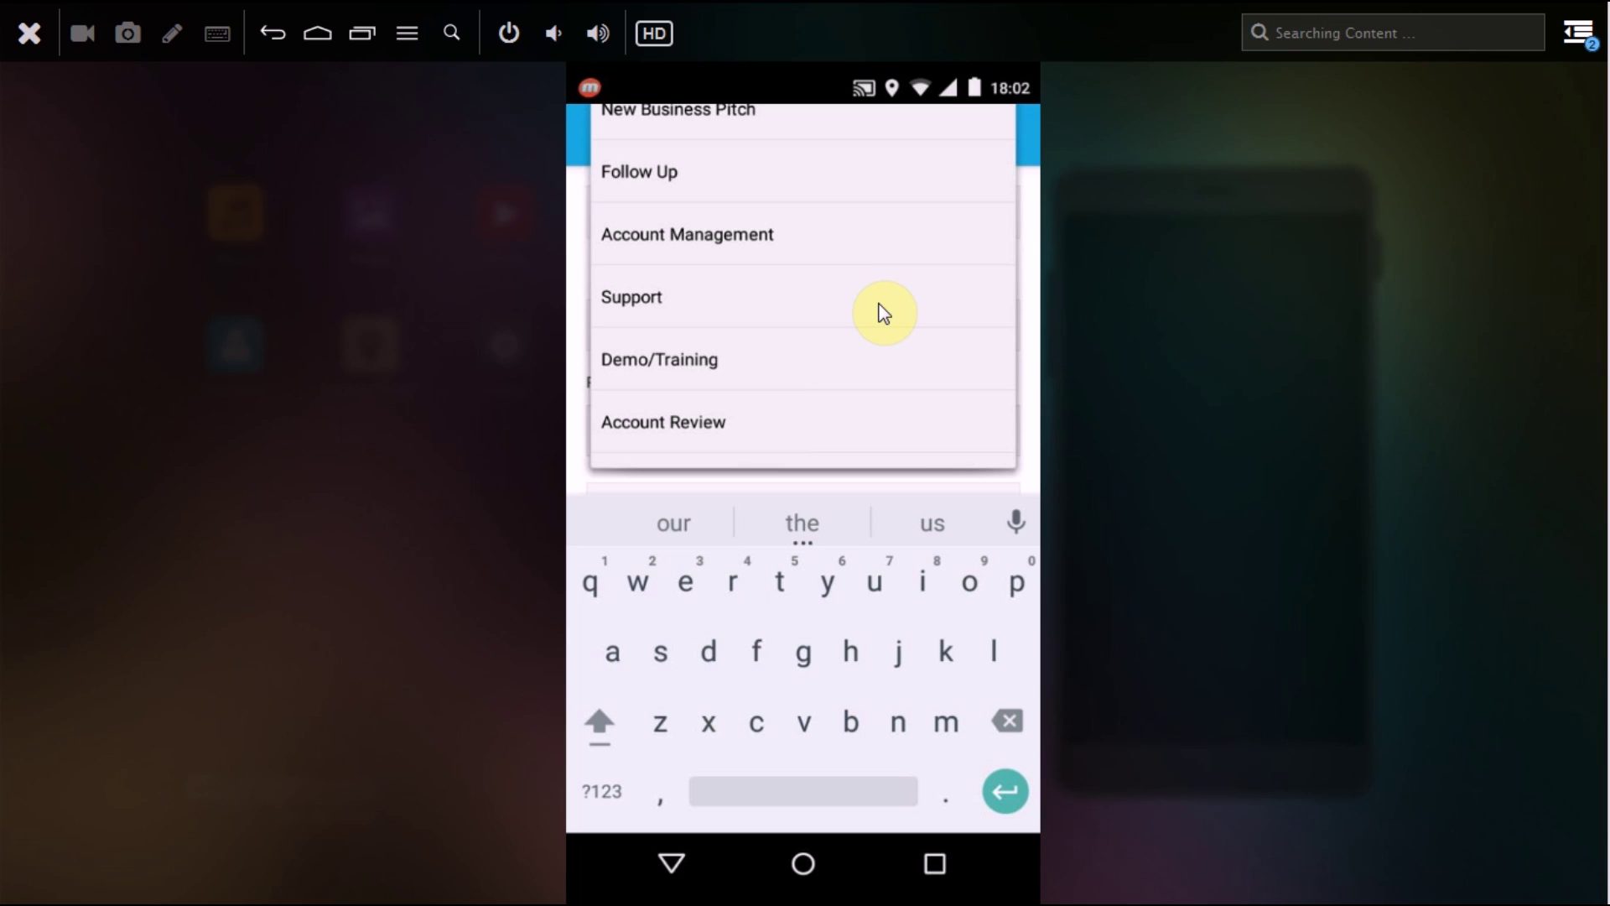
{"action": "scroll", "coordinate": [883, 312], "scroll_direction": "up", "scroll_amount": 2}
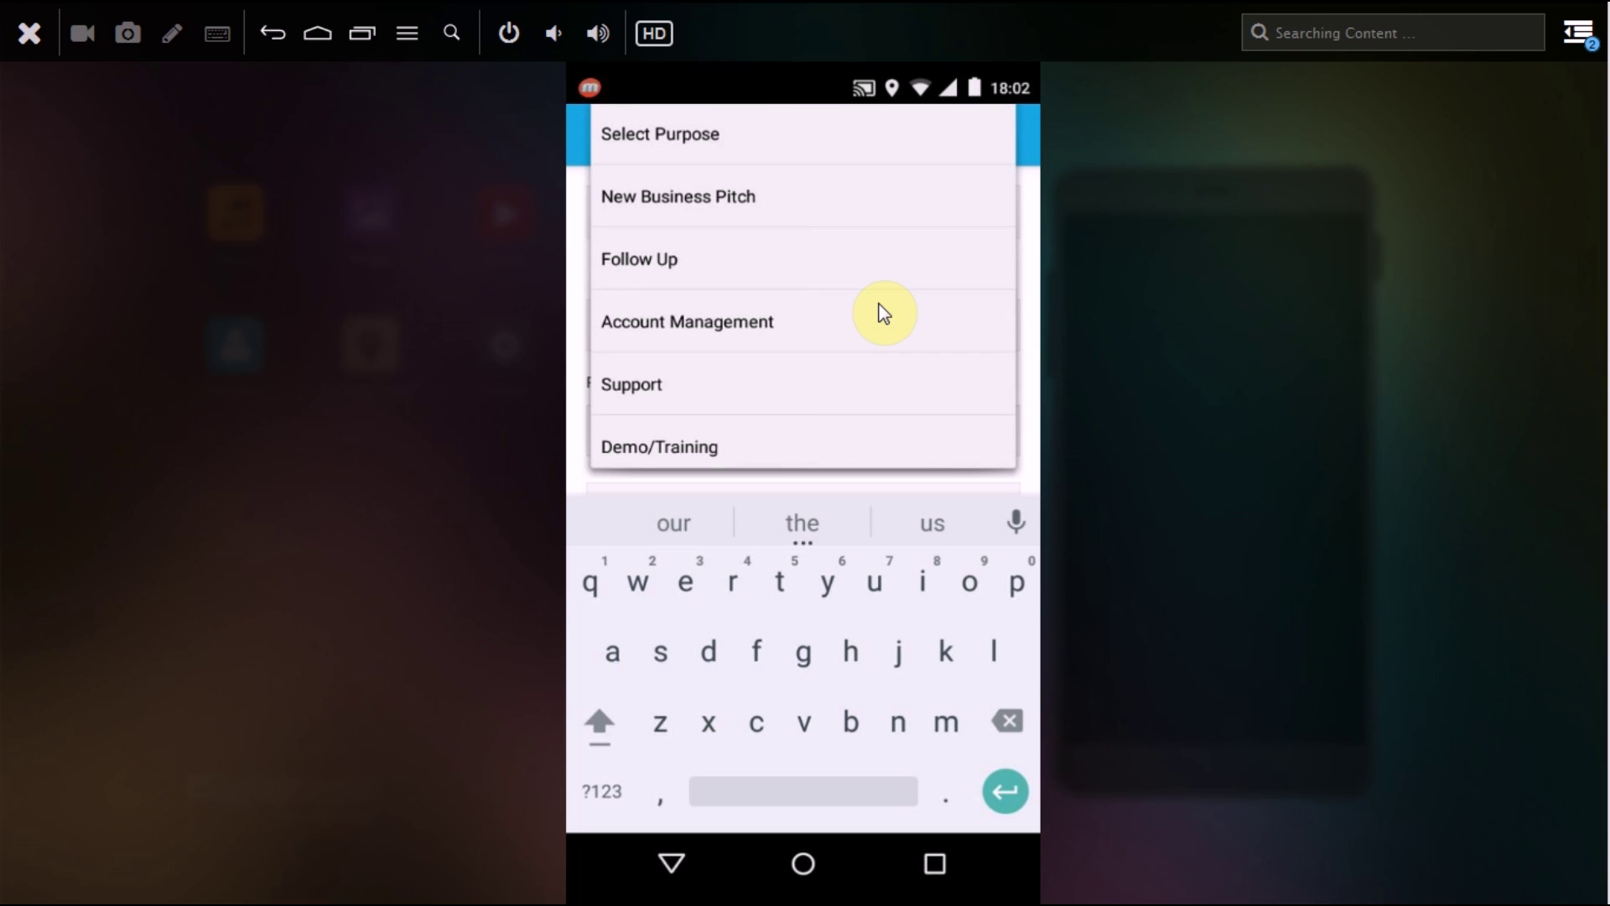
Step: Move to the Description field and begin typing 'support visit'
{"action": "key", "text": "Escape"}
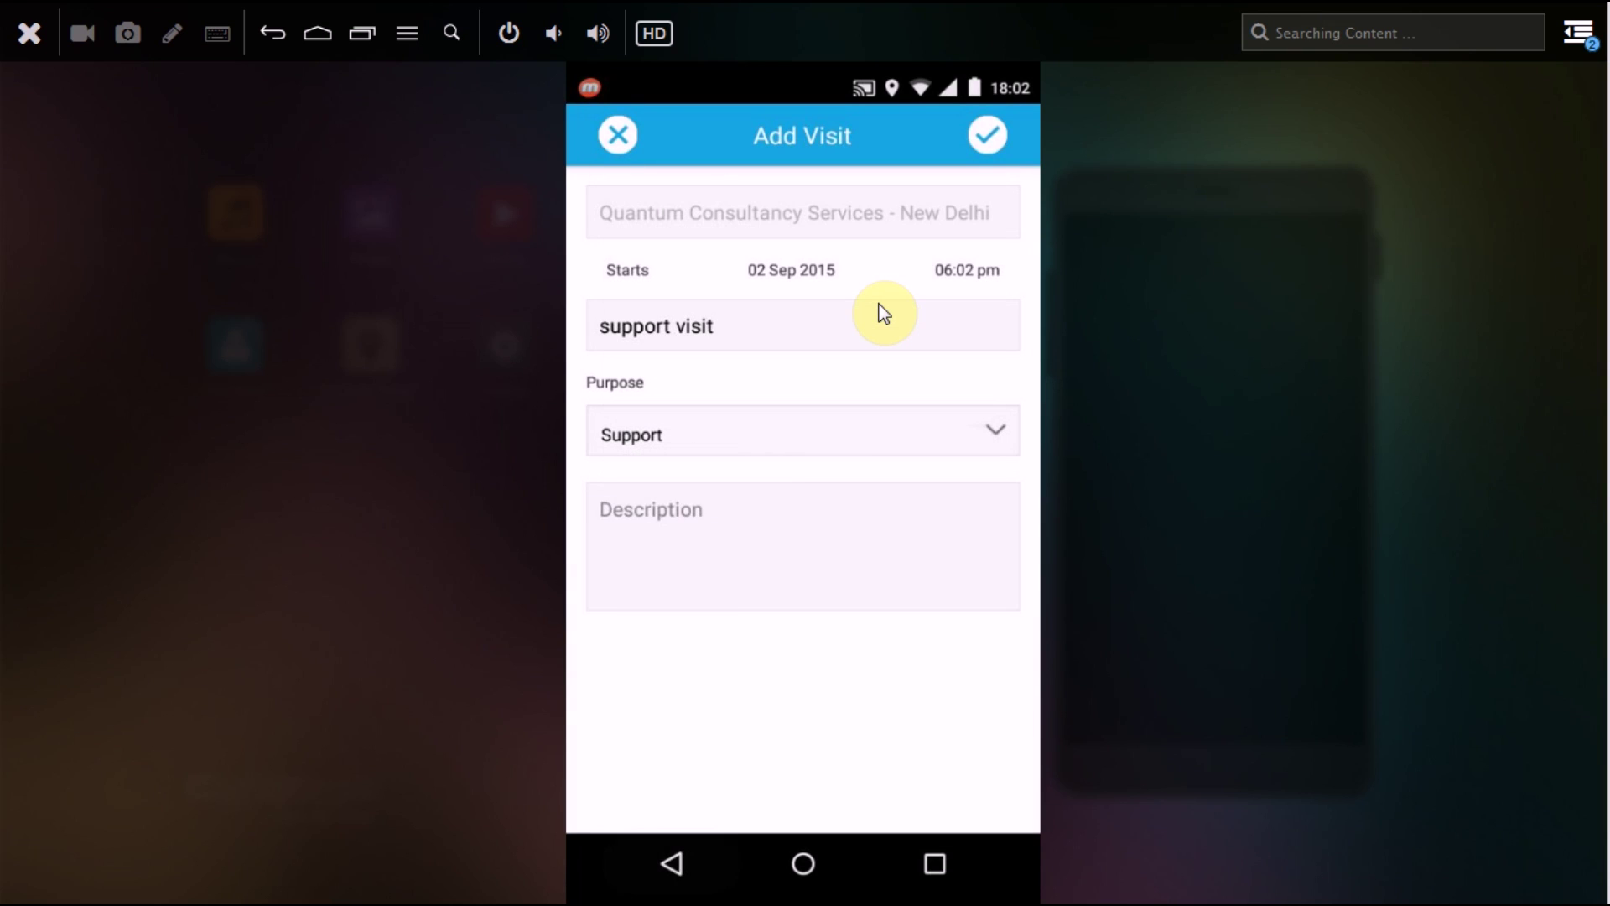
{"action": "key", "text": "Tab"}
{"action": "type", "text": "aupport "}
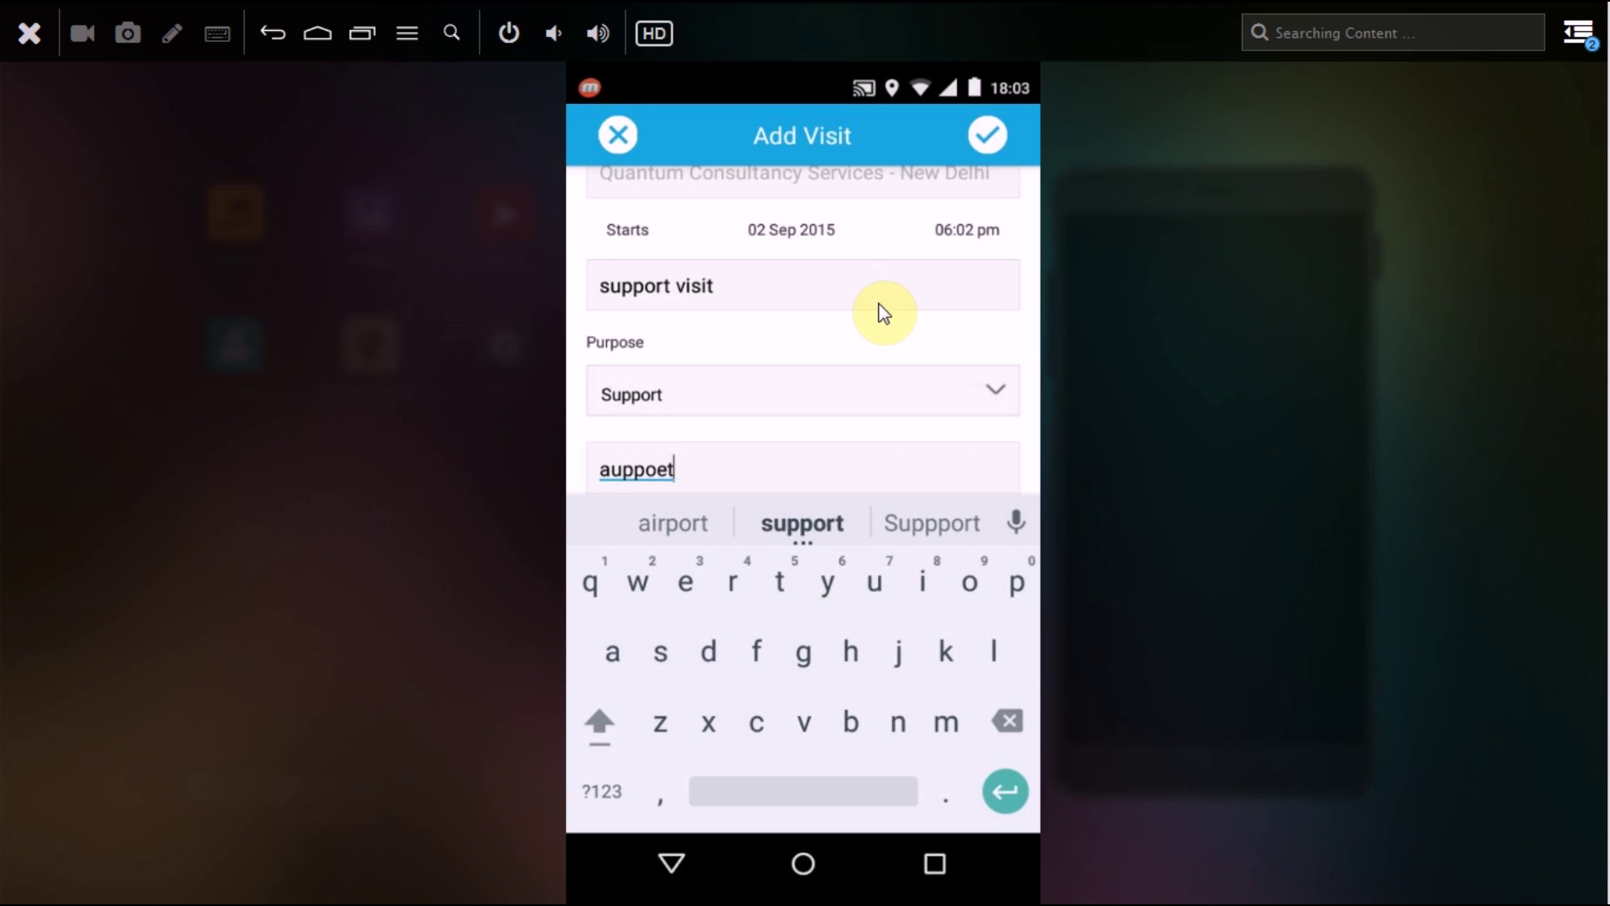
{"action": "type", "text": "vi"}
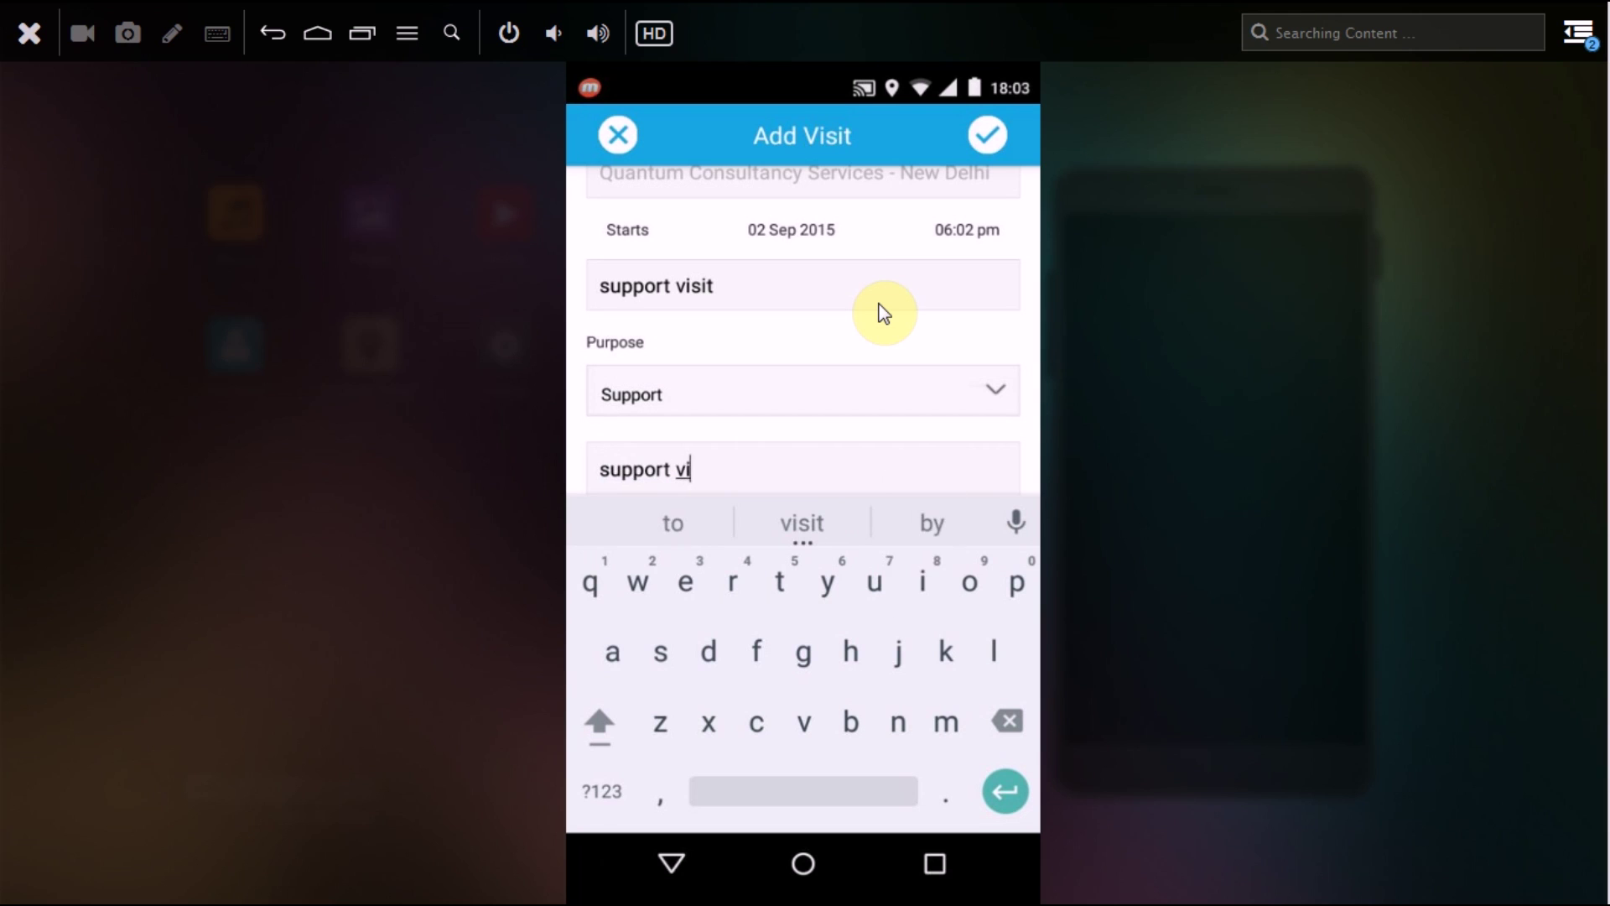
{"action": "type", "text": "sit"}
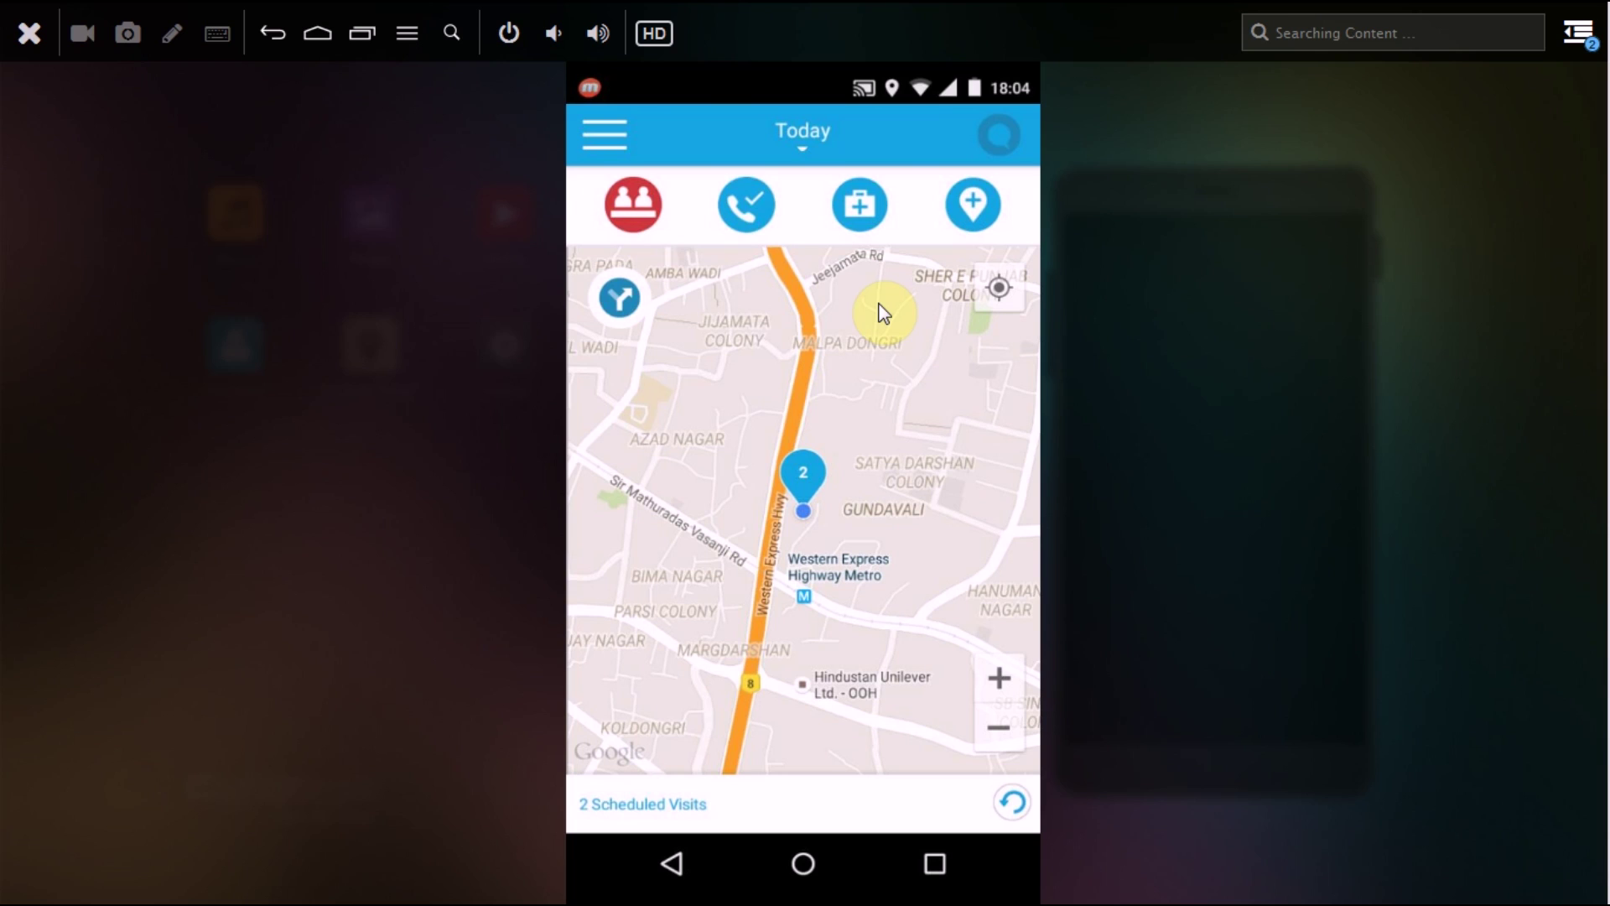
{"action": "left_click", "coordinate": [883, 312]}
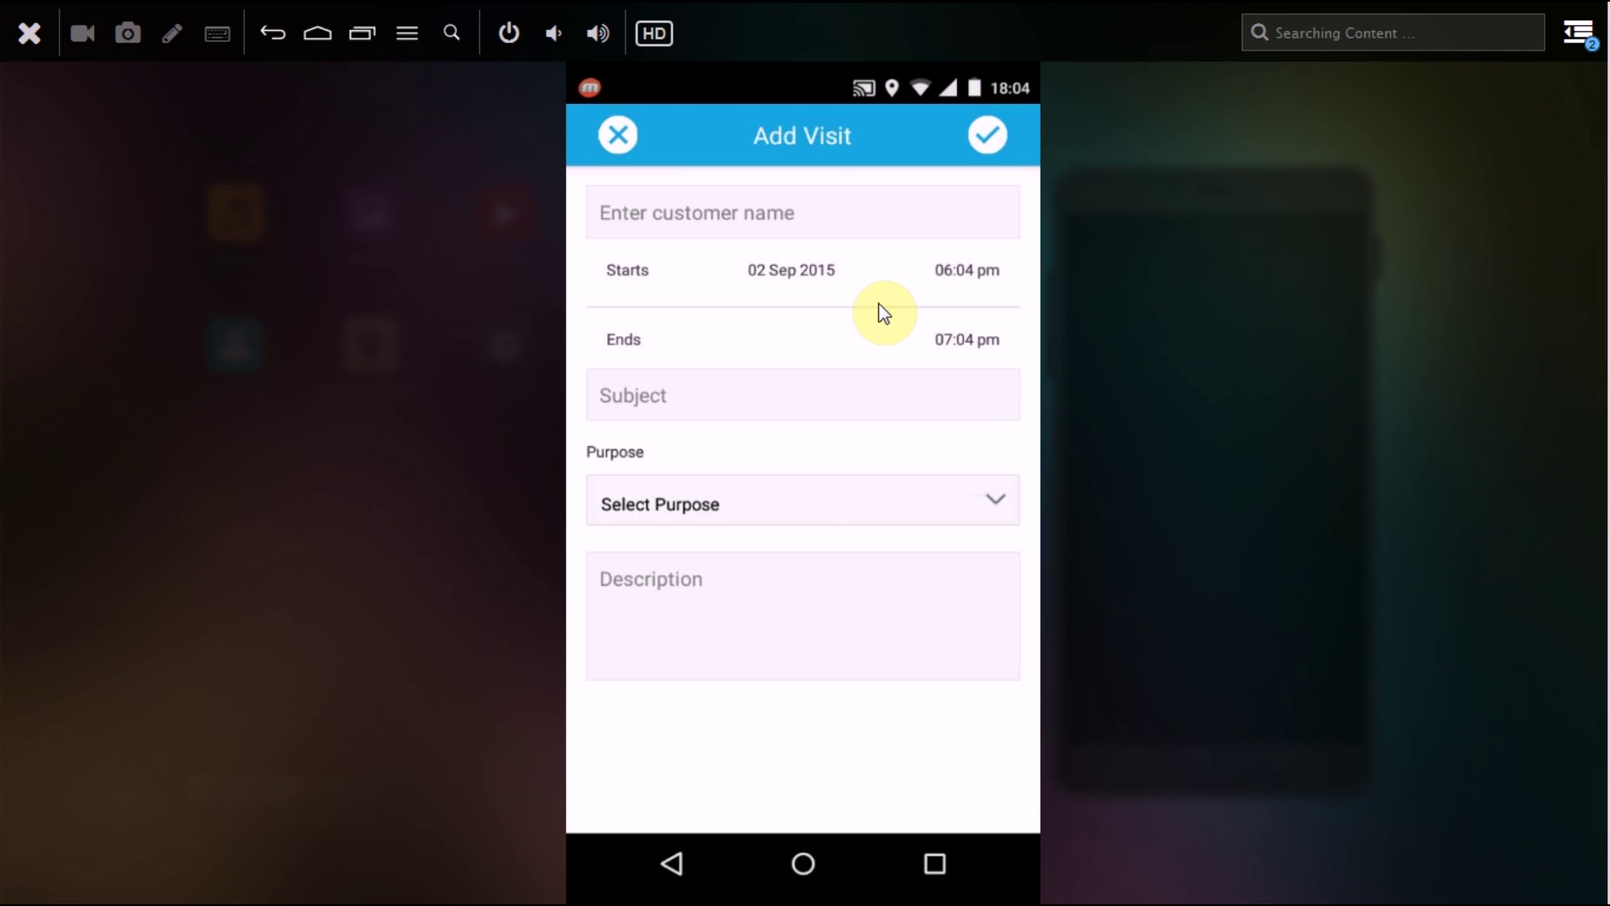
{"action": "key", "text": "Escape"}
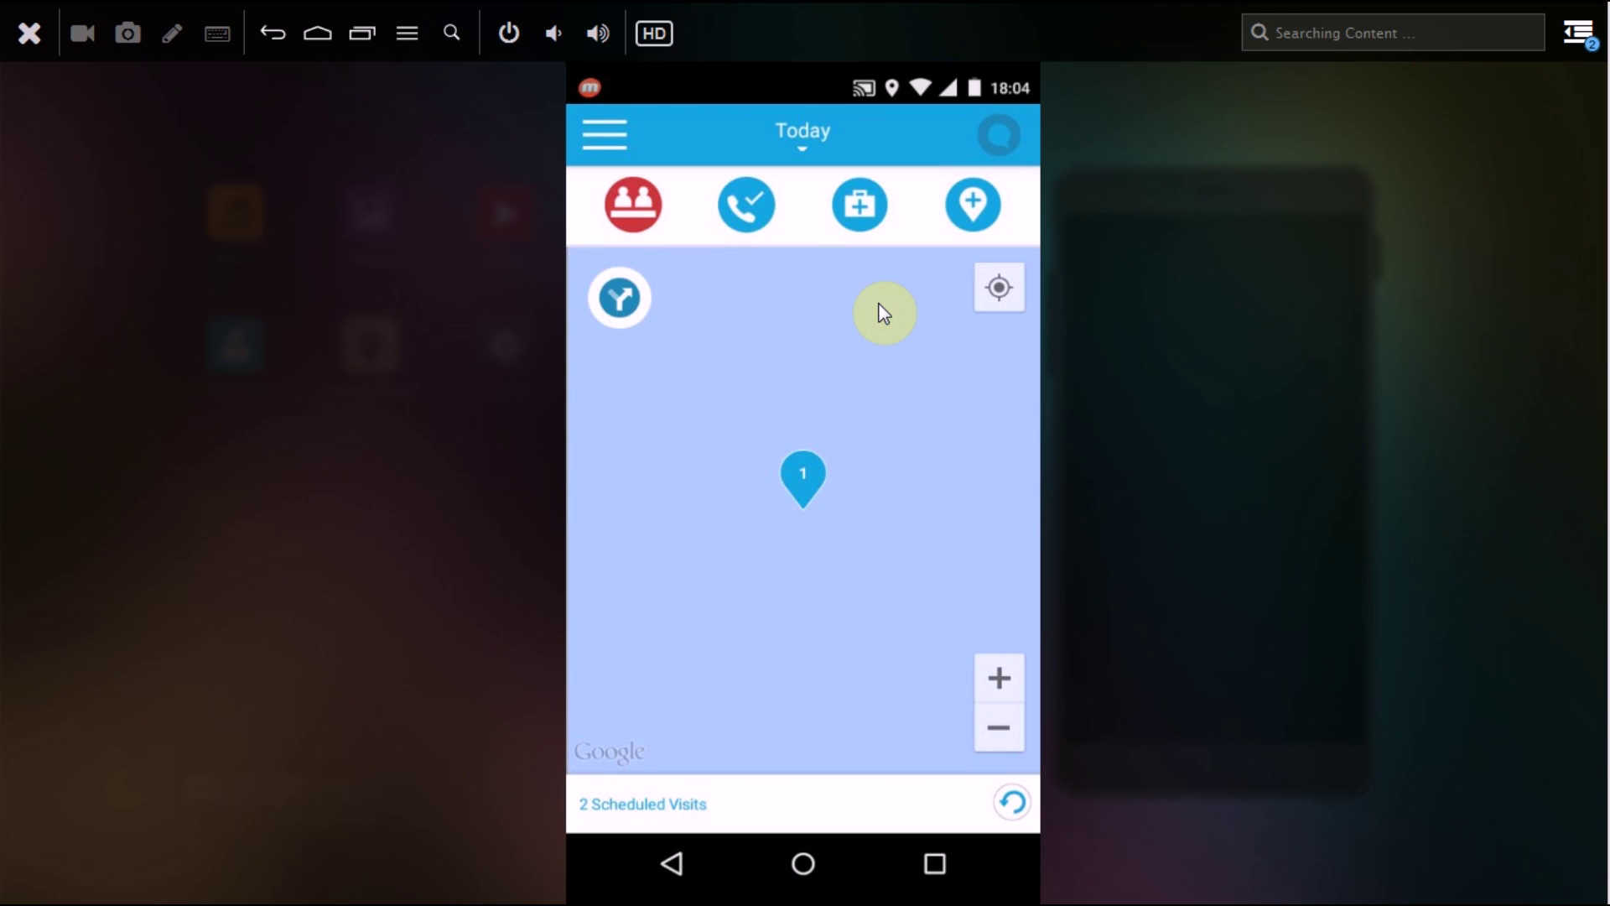
Step: Start saving the current location and try Existing Customer, then Office, as its type
{"action": "left_click", "coordinate": [883, 313]}
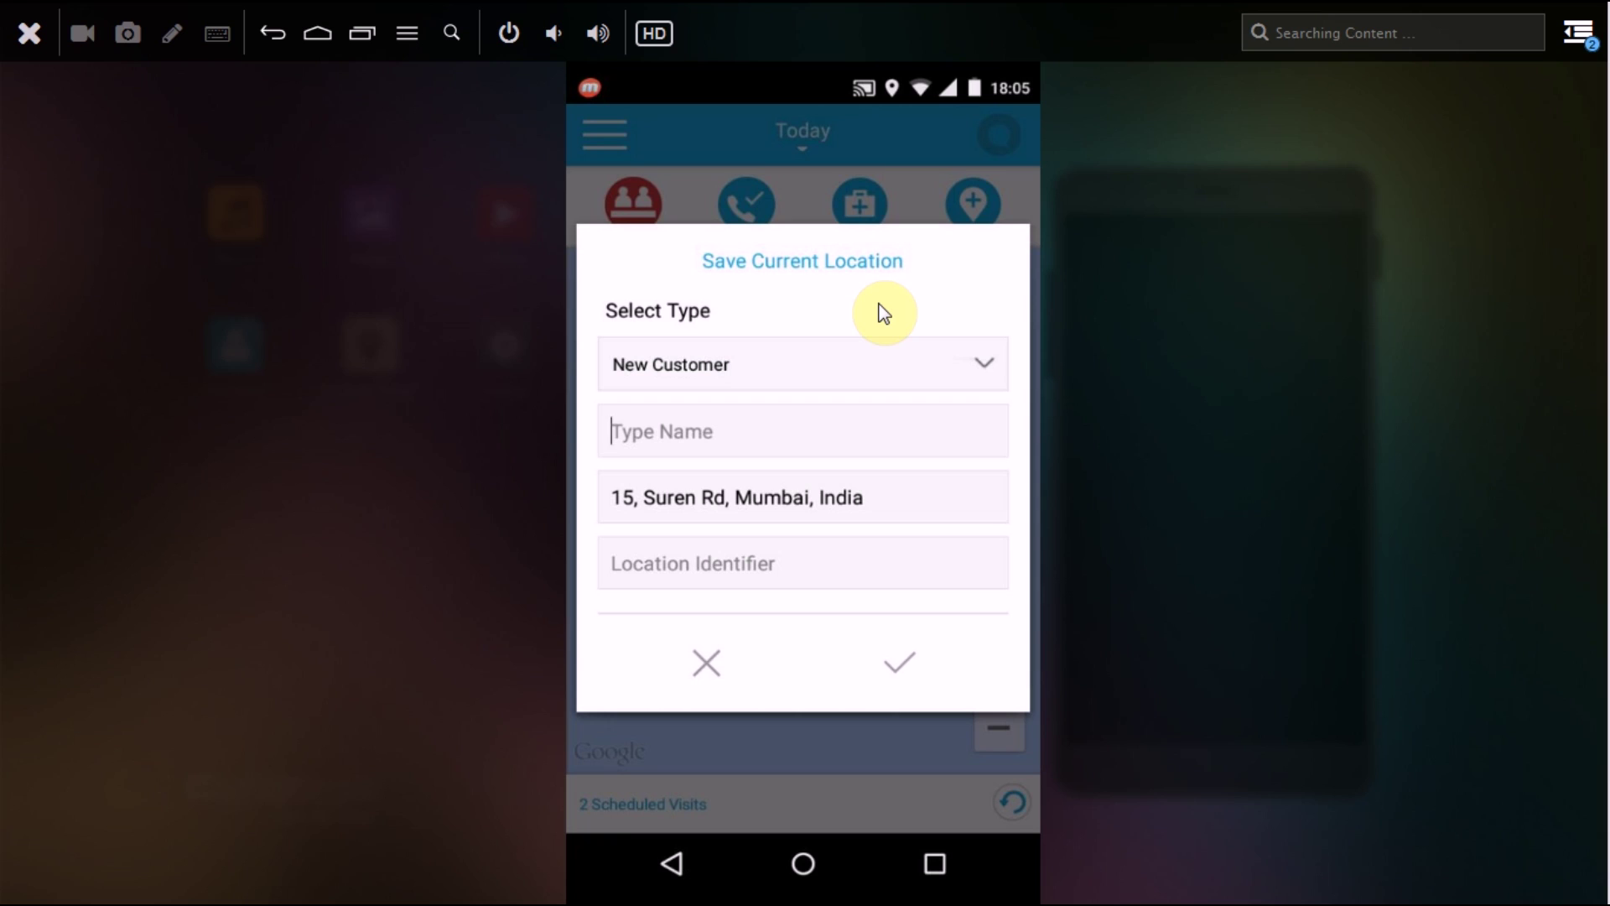
{"action": "left_click", "coordinate": [881, 312]}
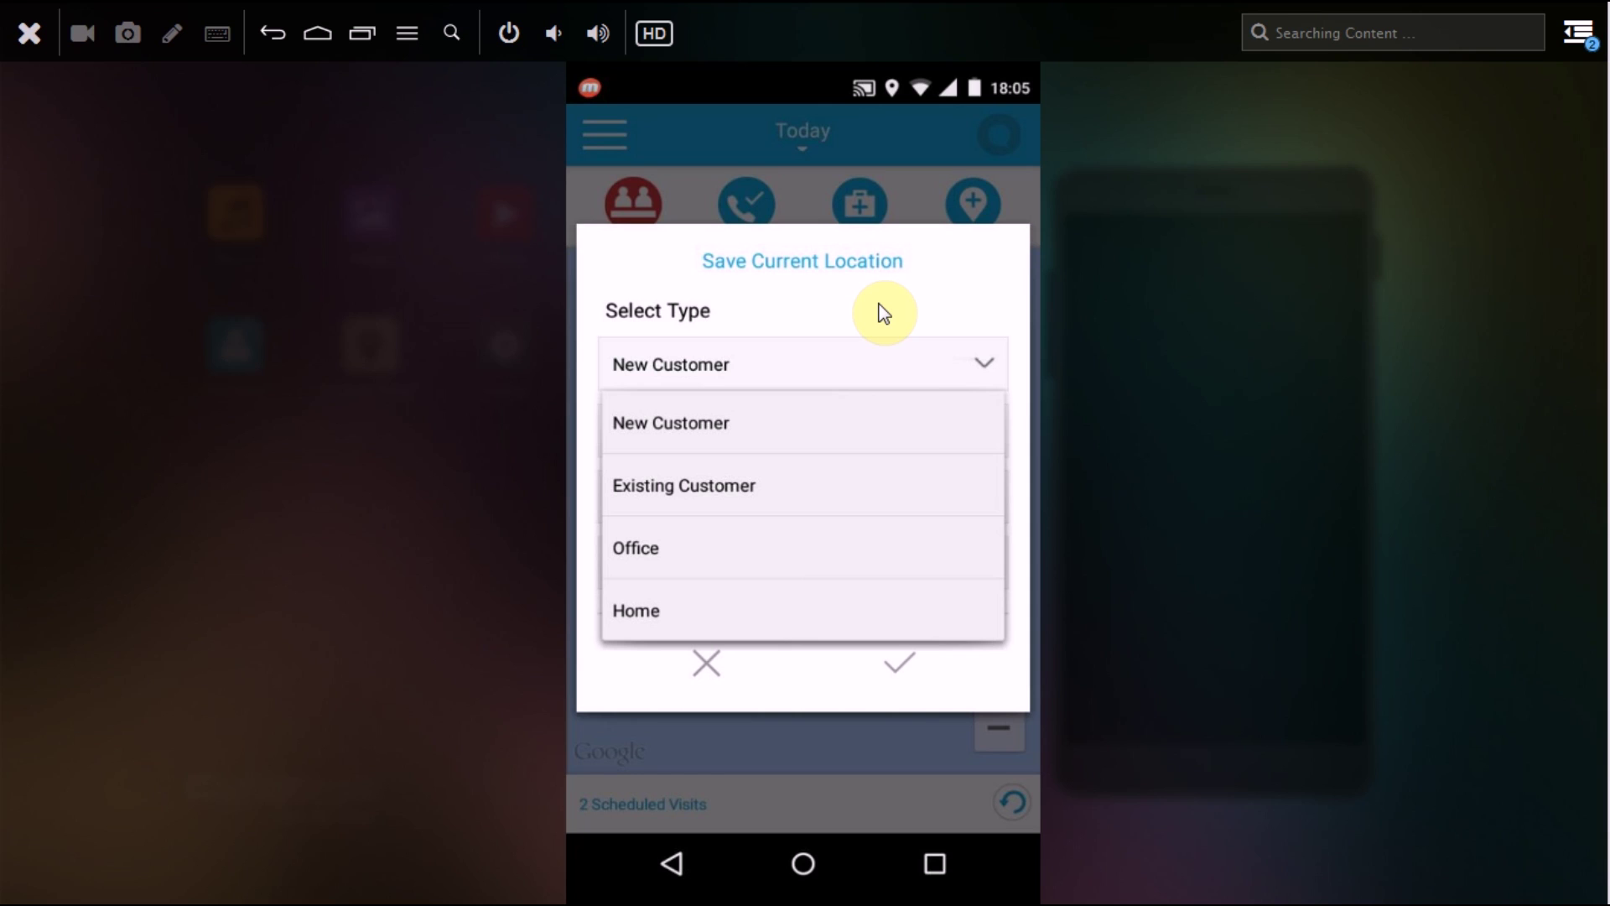
{"action": "key", "text": "Down"}
{"action": "key", "text": "Return"}
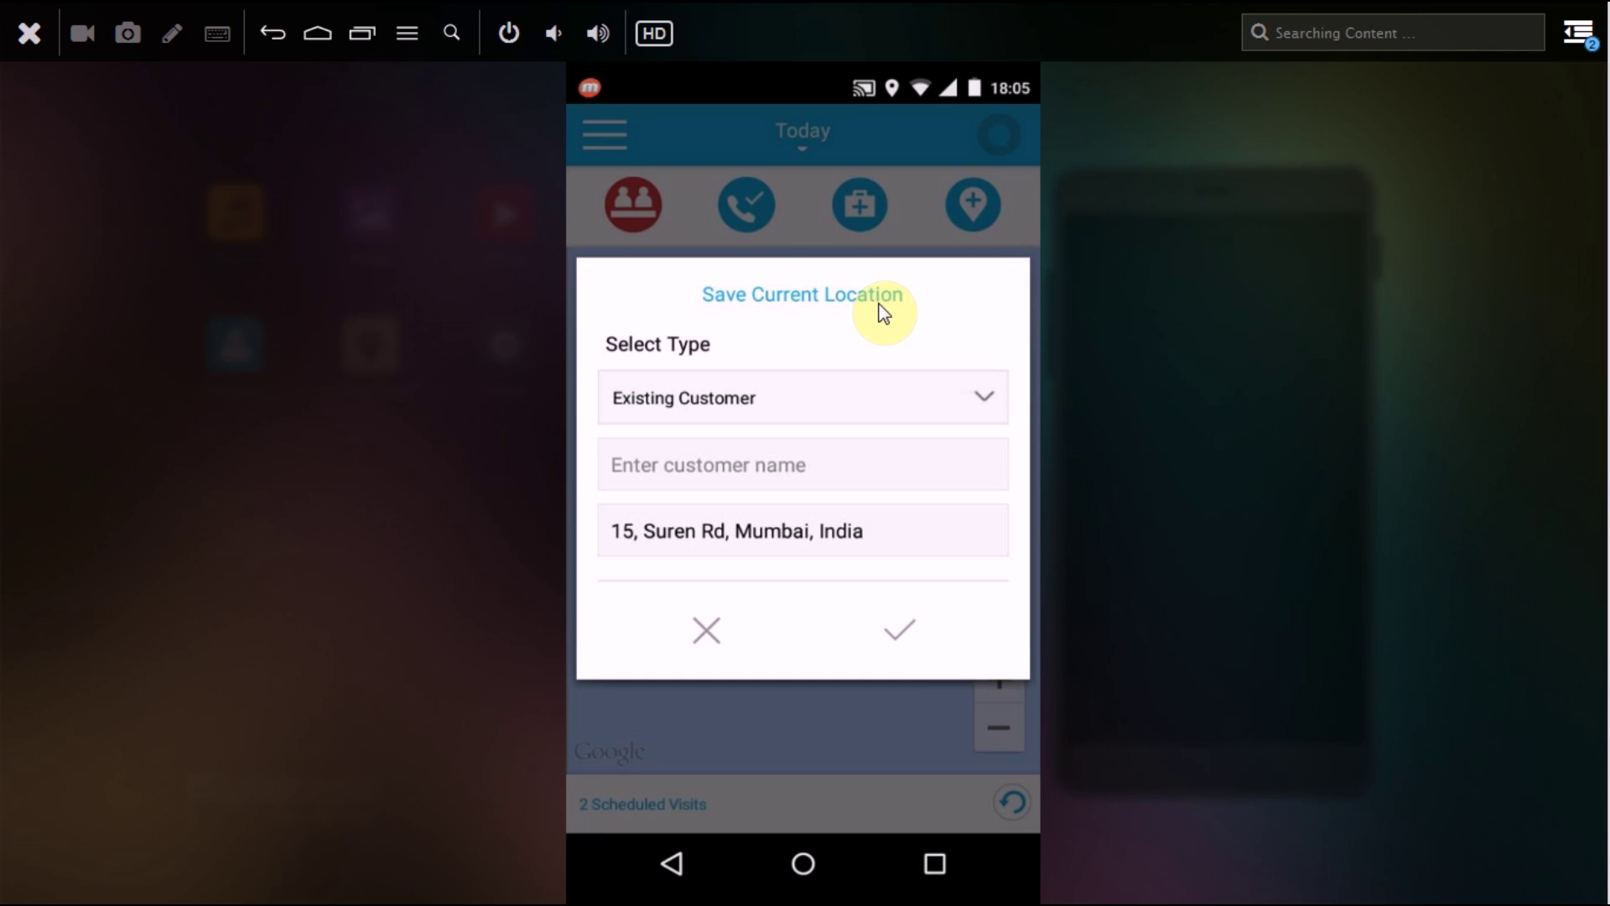
{"action": "key", "text": "Return"}
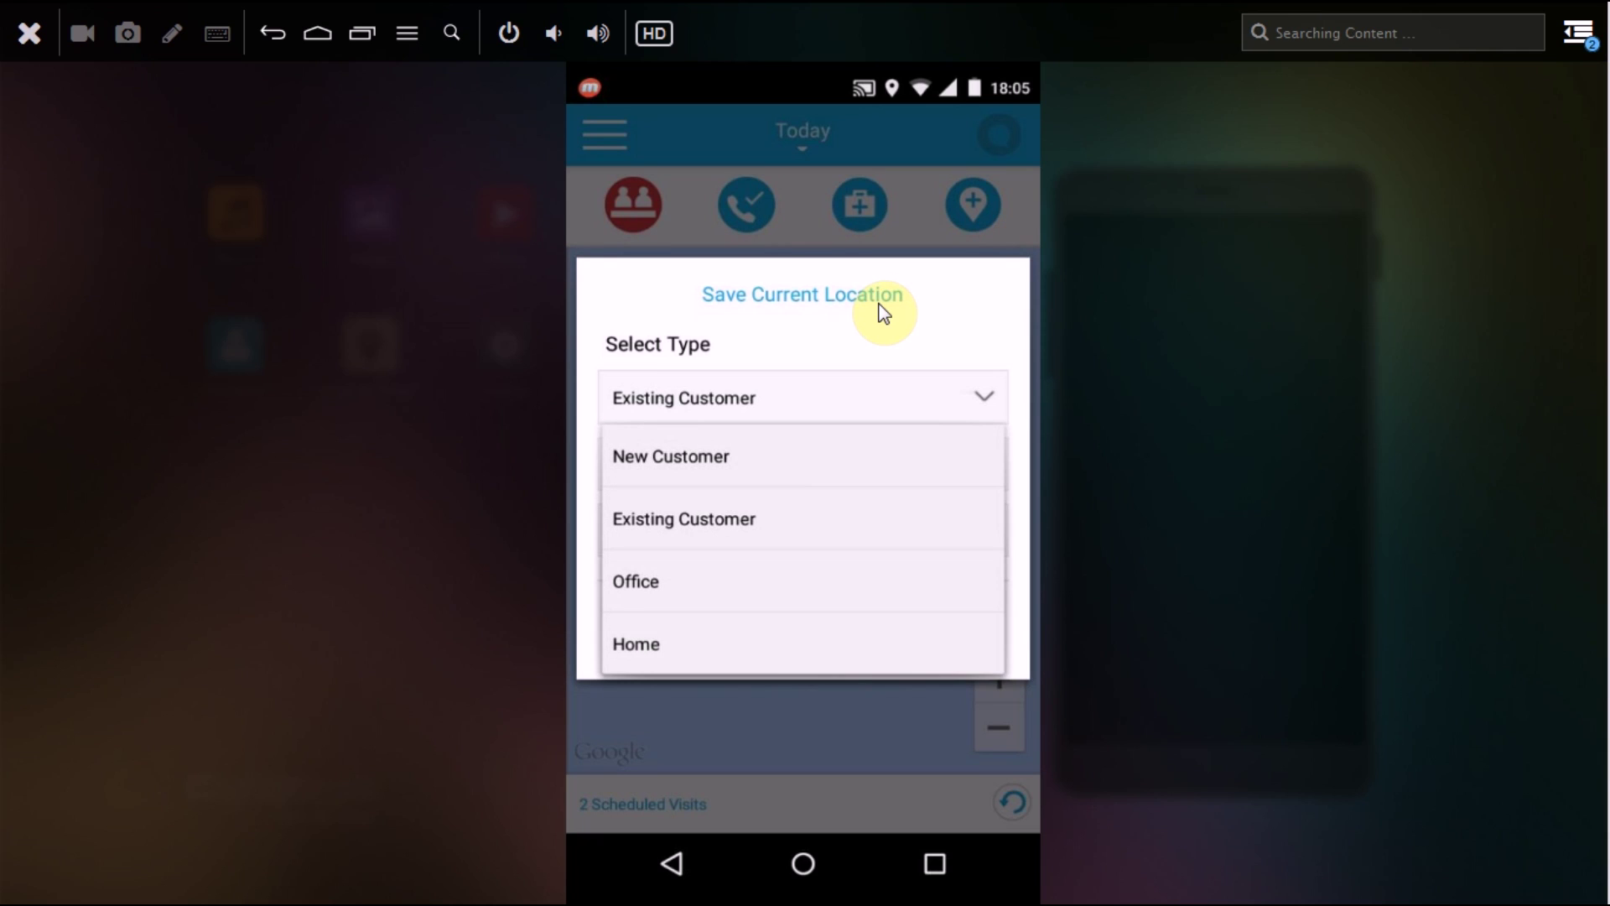
{"action": "key", "text": "Down"}
{"action": "key", "text": "Return"}
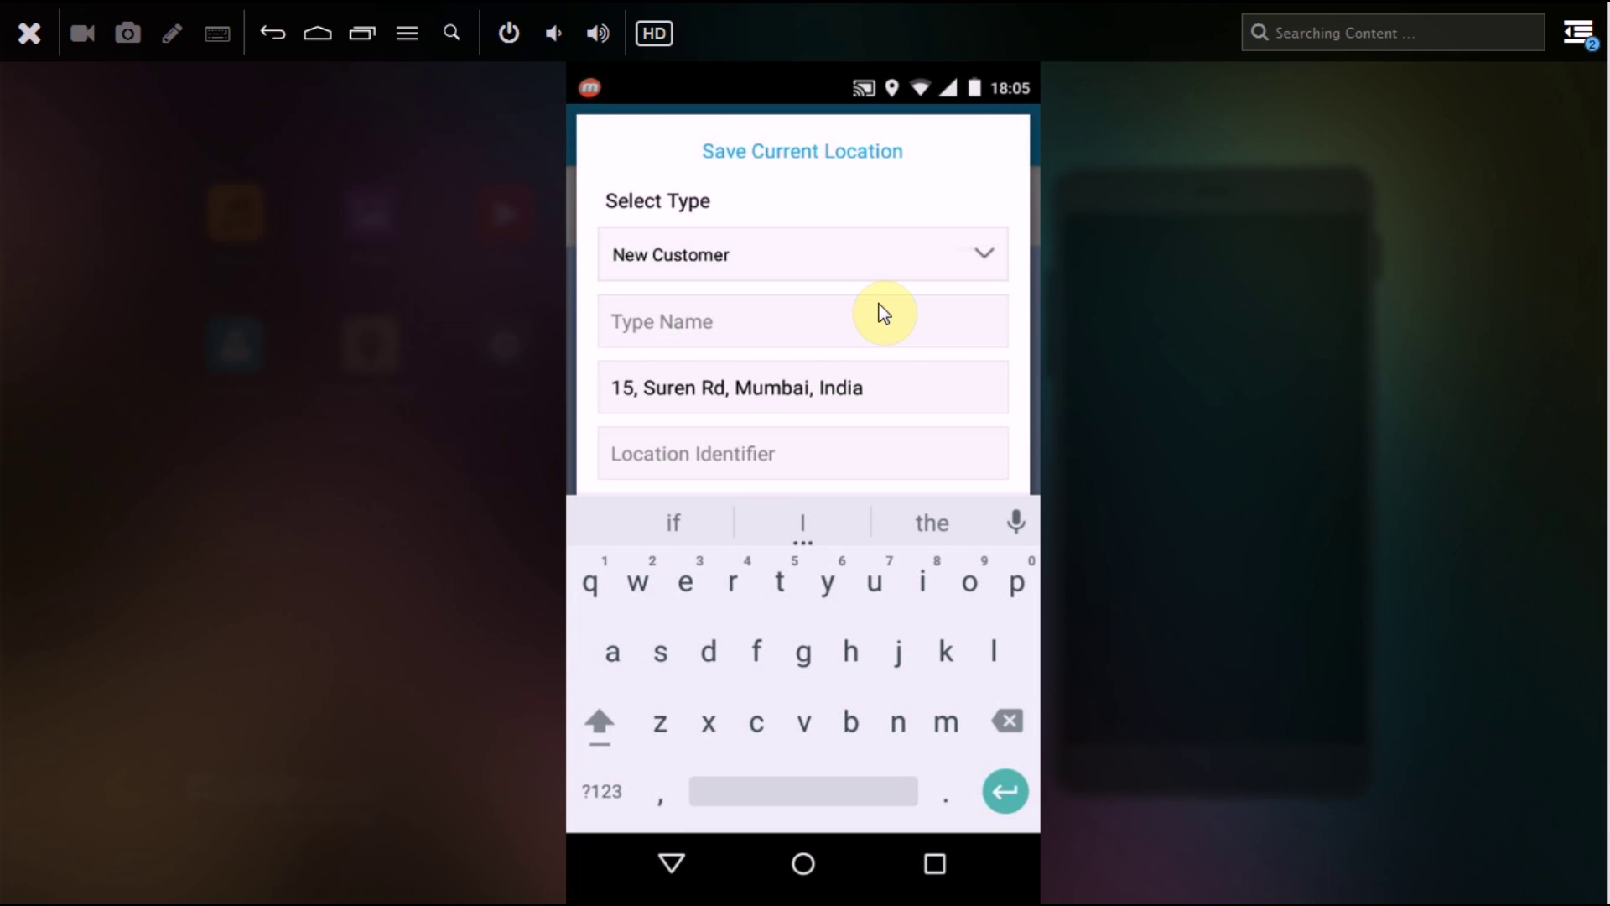
Step: Name the new customer Valero Pvt Ltd
{"action": "key", "text": "shift"}
{"action": "type", "text": "Valero"}
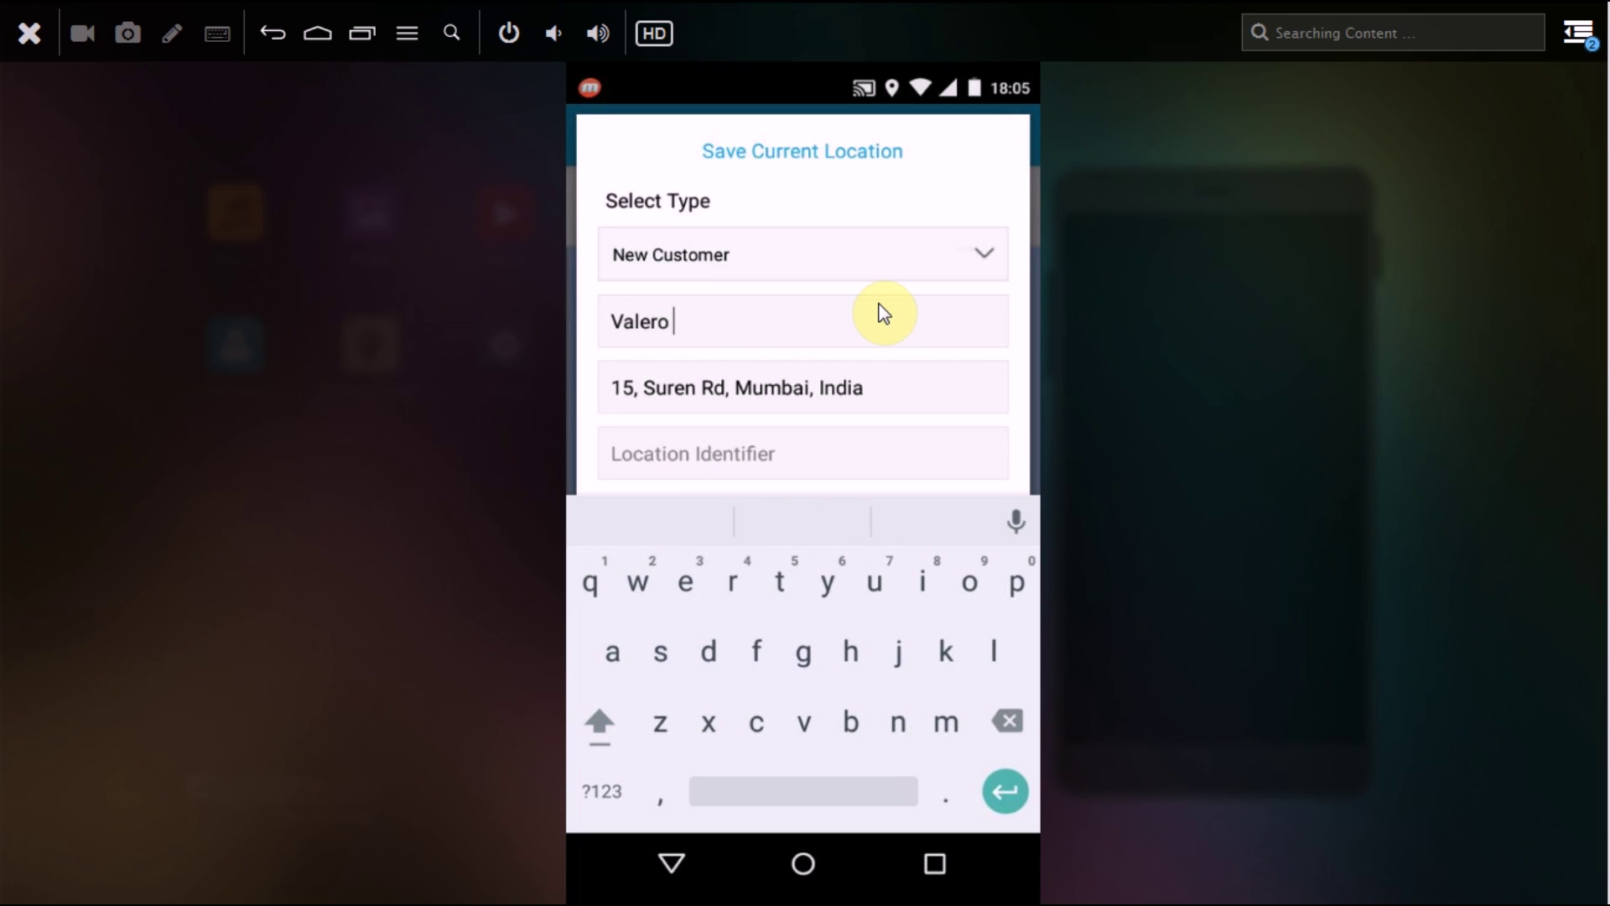
{"action": "key", "text": "shift"}
{"action": "type", "text": "Pvt"}
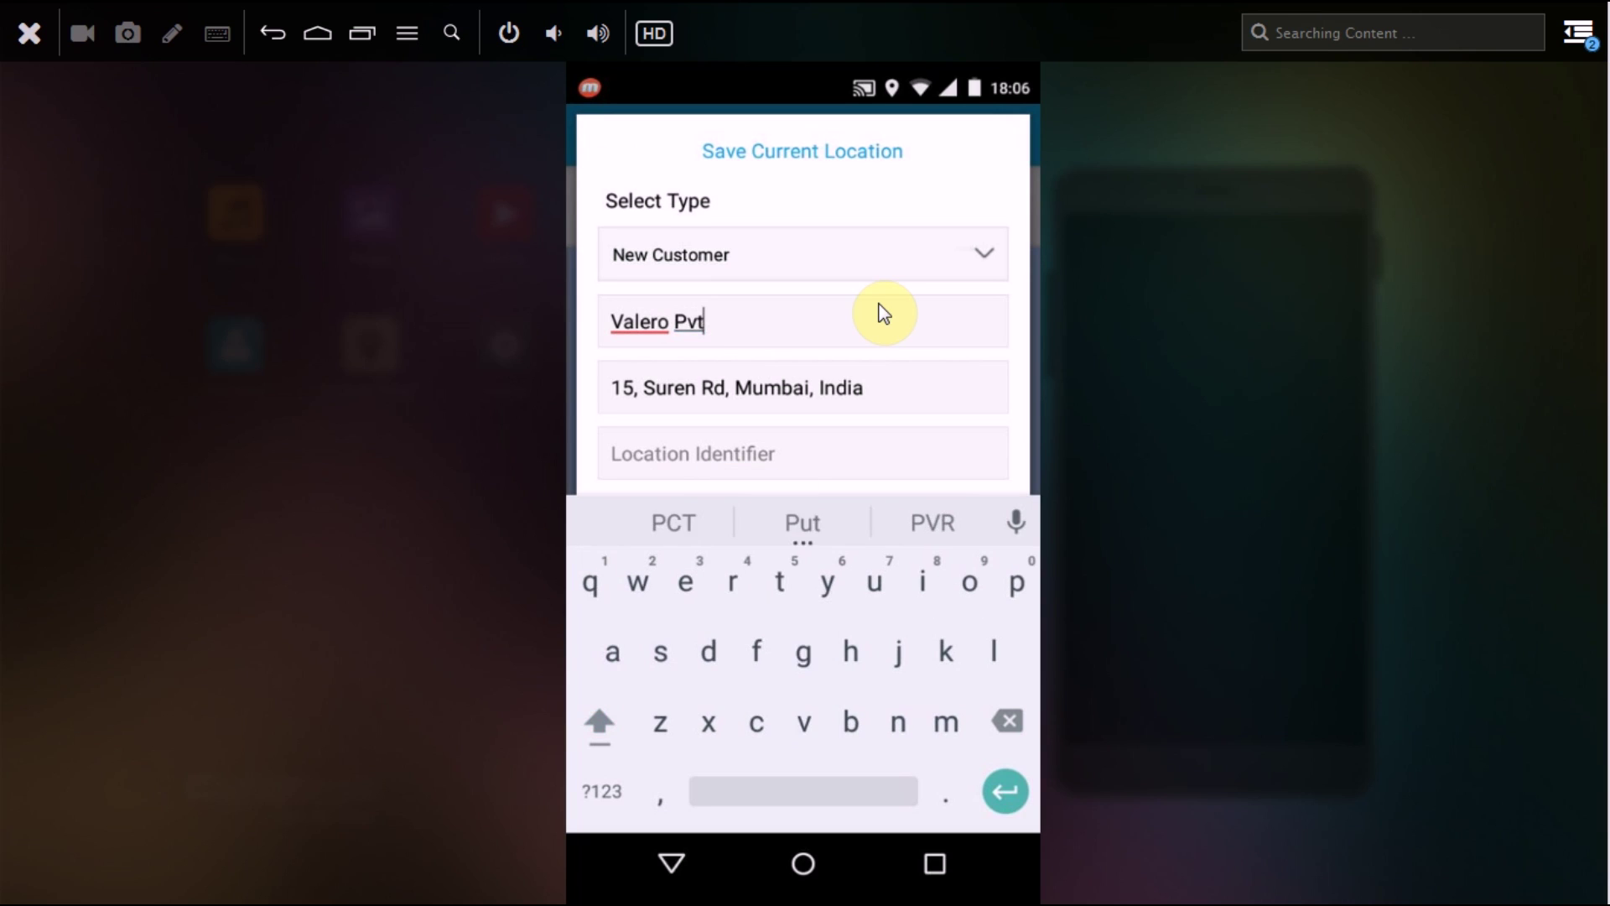
{"action": "type", "text": " Ltd"}
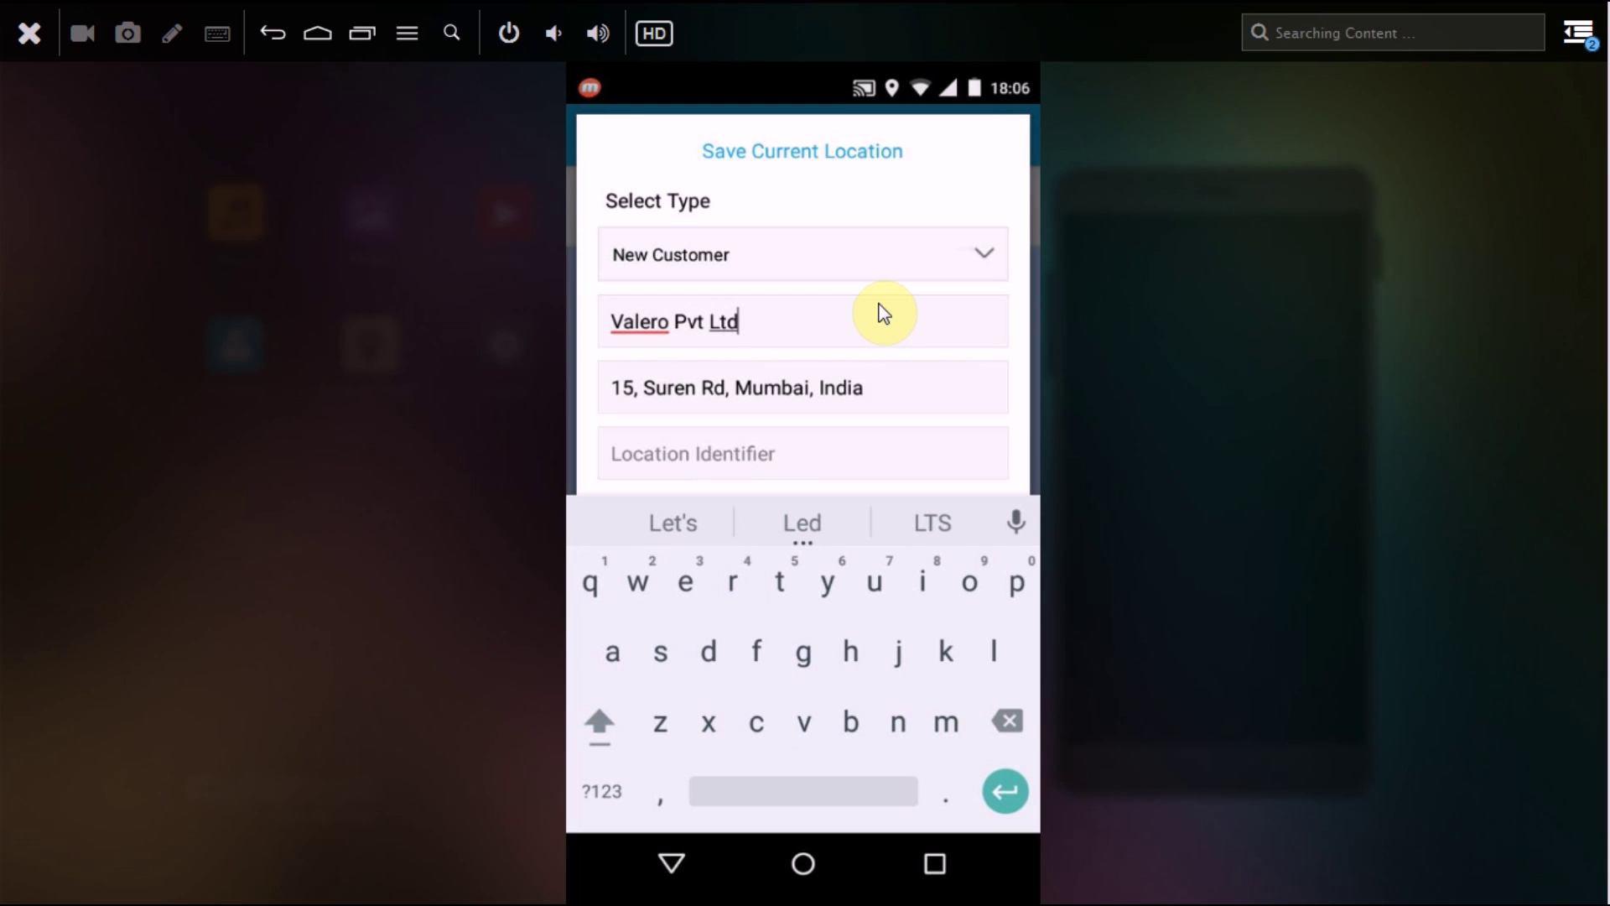
Step: Replace the prefilled address with the customer's Mumbai street address
{"action": "left_click", "coordinate": [863, 387]}
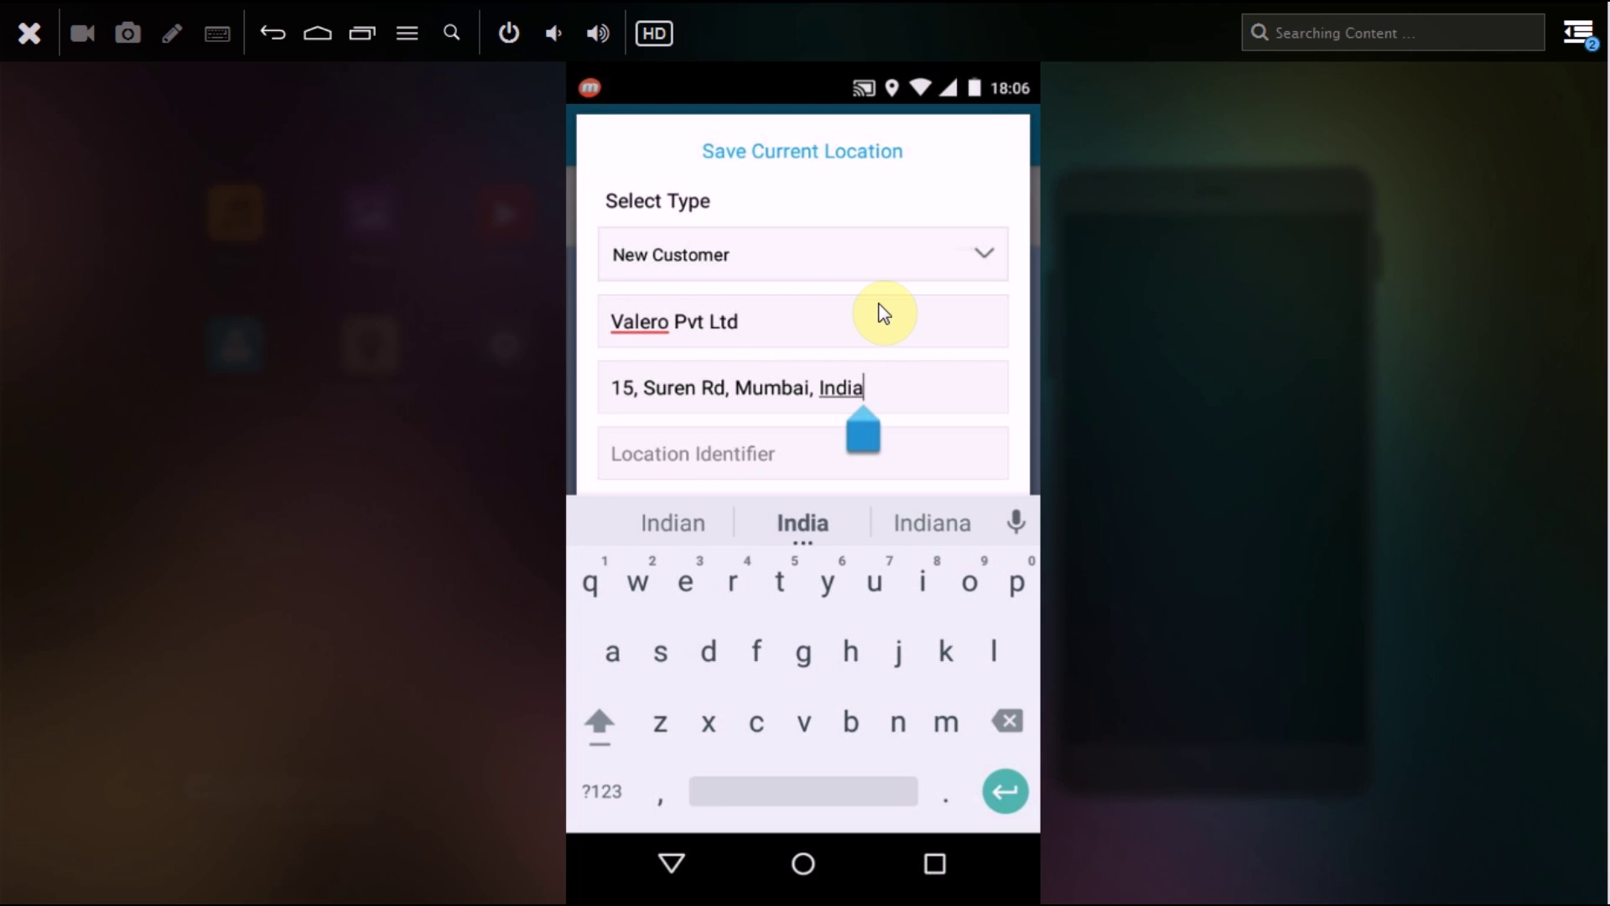
{"action": "key", "text": "BackSpace"}
{"action": "key", "text": "BackSpace"}
{"action": "key", "text": "BackSpace"}
{"action": "key", "text": "BackSpace"}
{"action": "key", "text": "BackSpace"}
{"action": "key", "text": "BackSpace"}
{"action": "key", "text": "BackSpace"}
{"action": "key", "text": "BackSpace"}
{"action": "key", "text": "BackSpace"}
{"action": "key", "text": "BackSpace"}
{"action": "key", "text": "BackSpace"}
{"action": "key", "text": "BackSpace"}
{"action": "key", "text": "BackSpace"}
{"action": "key", "text": "BackSpace"}
{"action": "key", "text": "BackSpace"}
{"action": "key", "text": "BackSpace"}
{"action": "key", "text": "BackSpace"}
{"action": "key", "text": "BackSpace"}
{"action": "key", "text": "BackSpace"}
{"action": "key", "text": "BackSpace"}
{"action": "key", "text": "BackSpace"}
{"action": "key", "text": "BackSpace"}
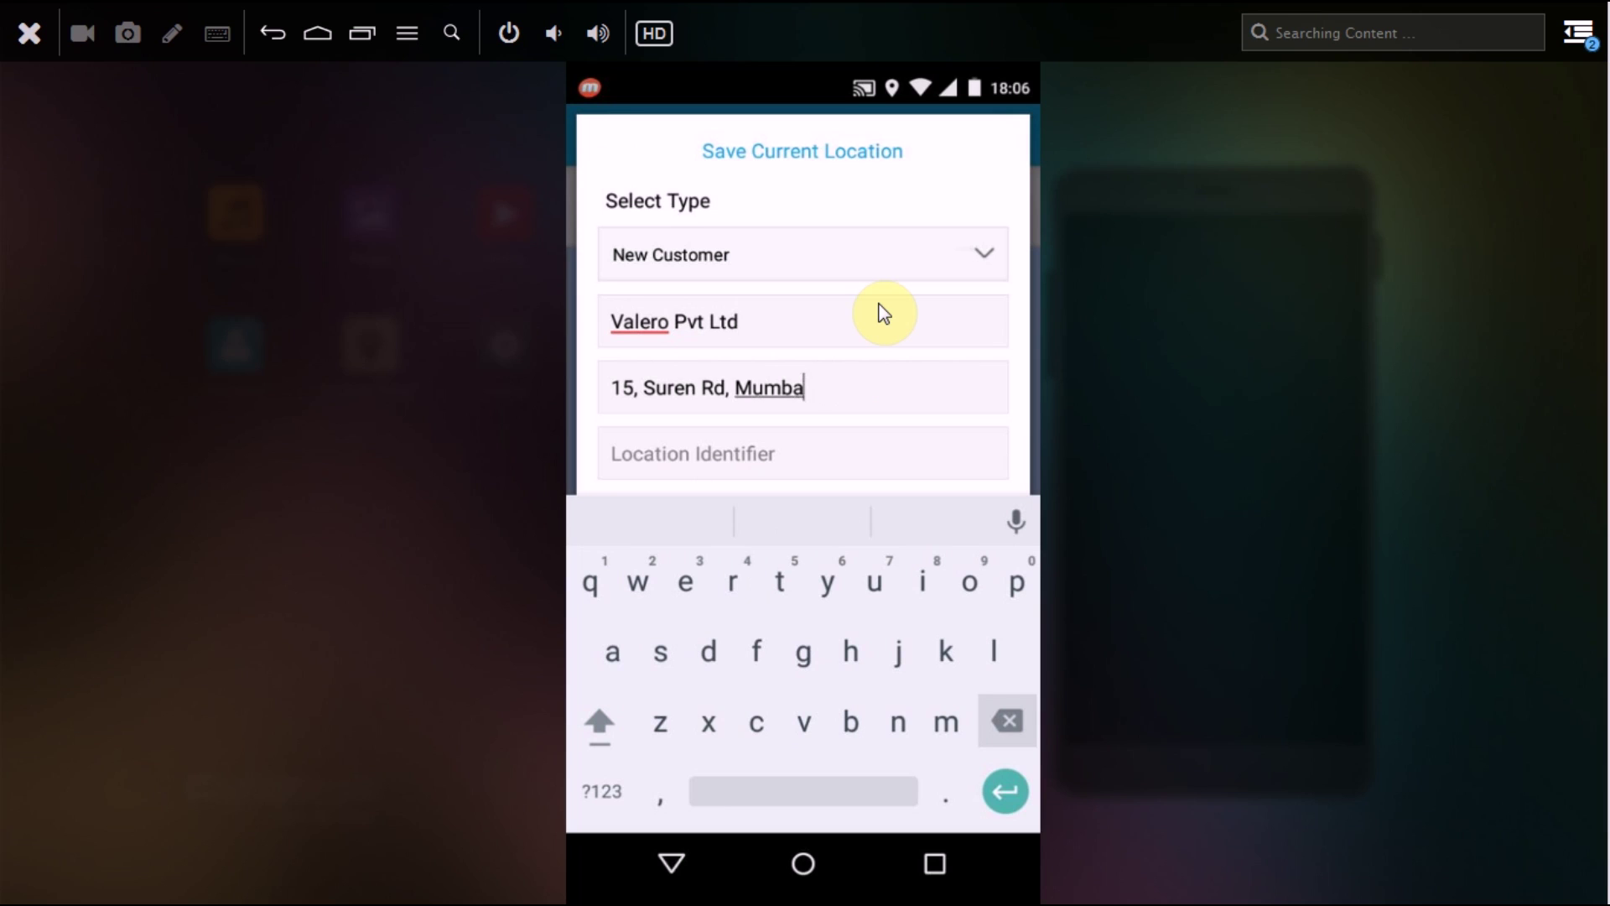
{"action": "key", "text": "BackSpace"}
{"action": "key", "text": "BackSpace"}
{"action": "key", "text": "BackSpace"}
{"action": "key", "text": "BackSpace"}
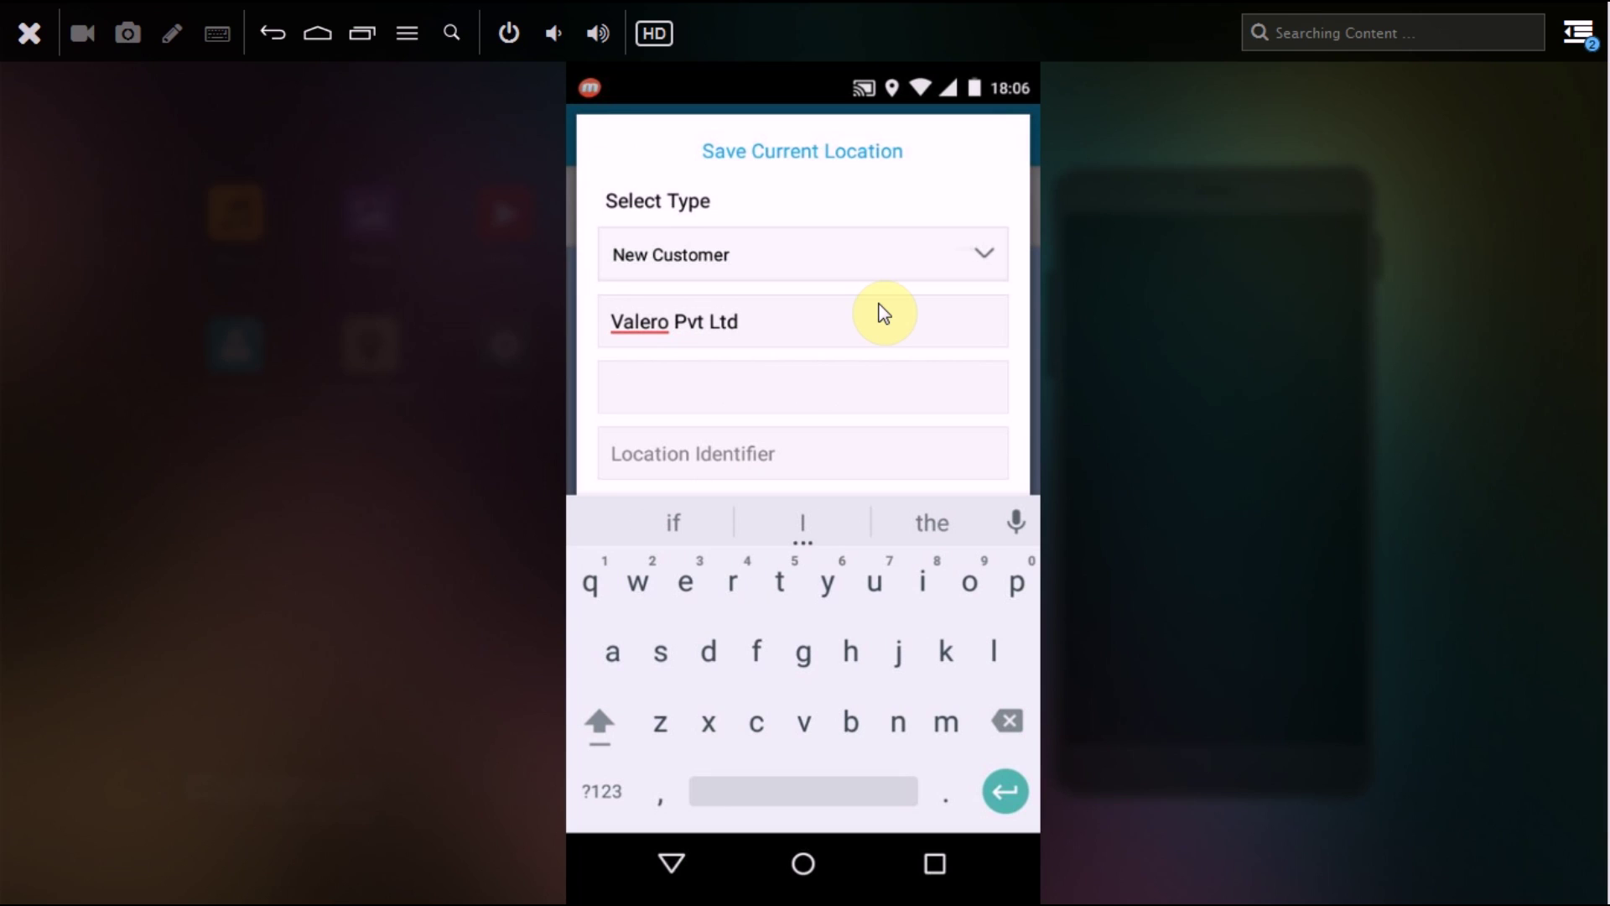
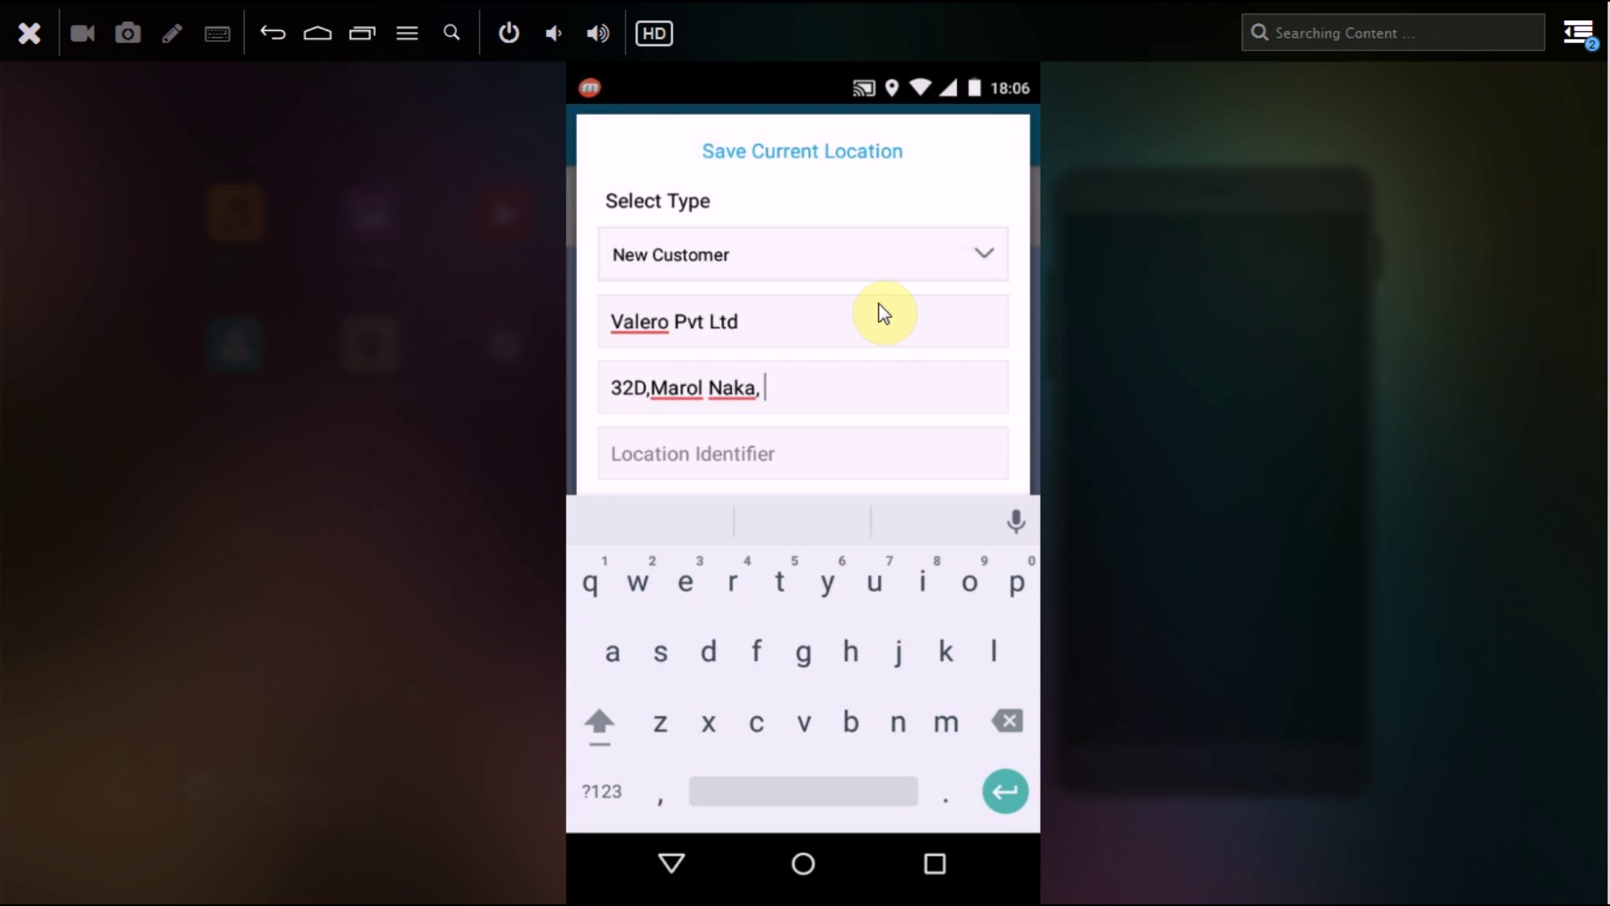
{"action": "key", "text": "shift"}
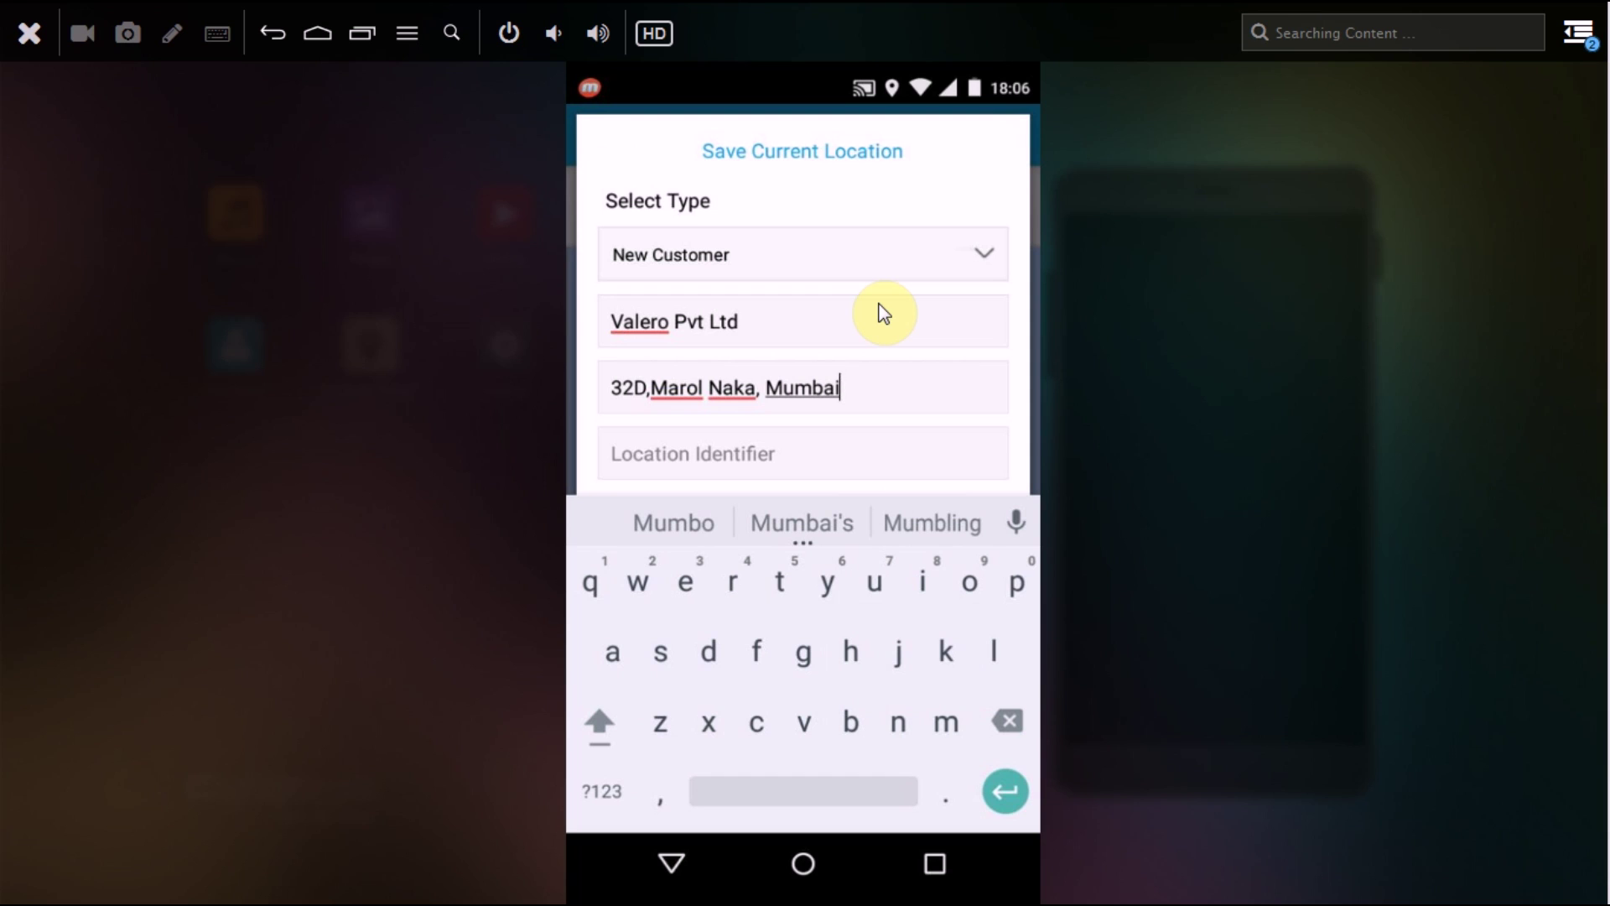
{"action": "key", "text": "Escape"}
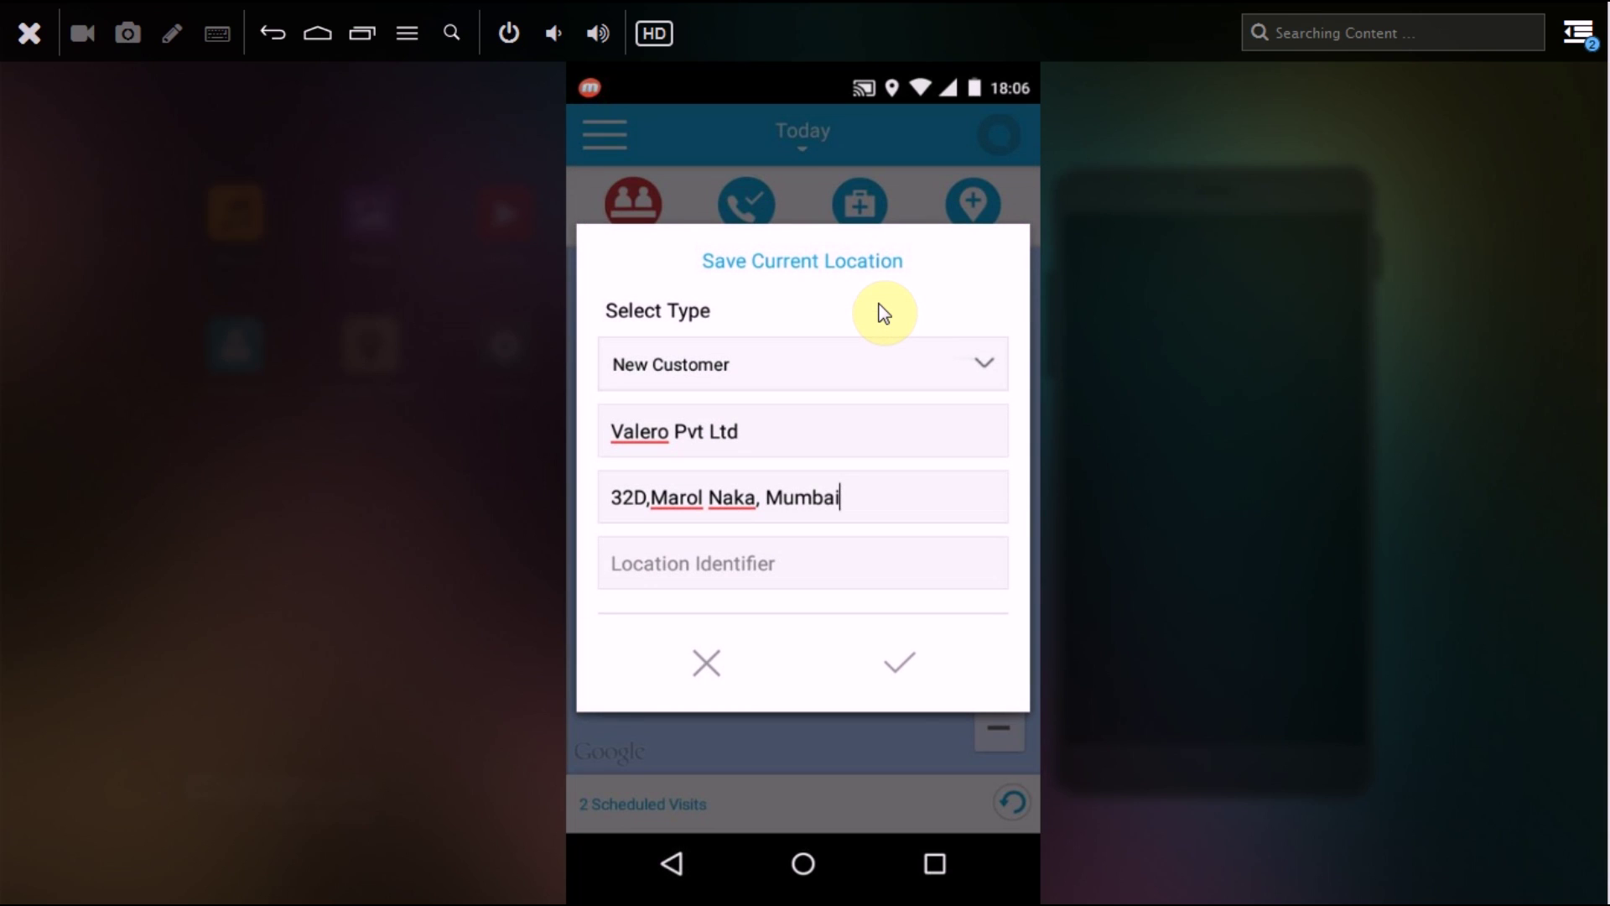
Step: Enter WEH Metro as the location identifier
{"action": "key", "text": "Tab"}
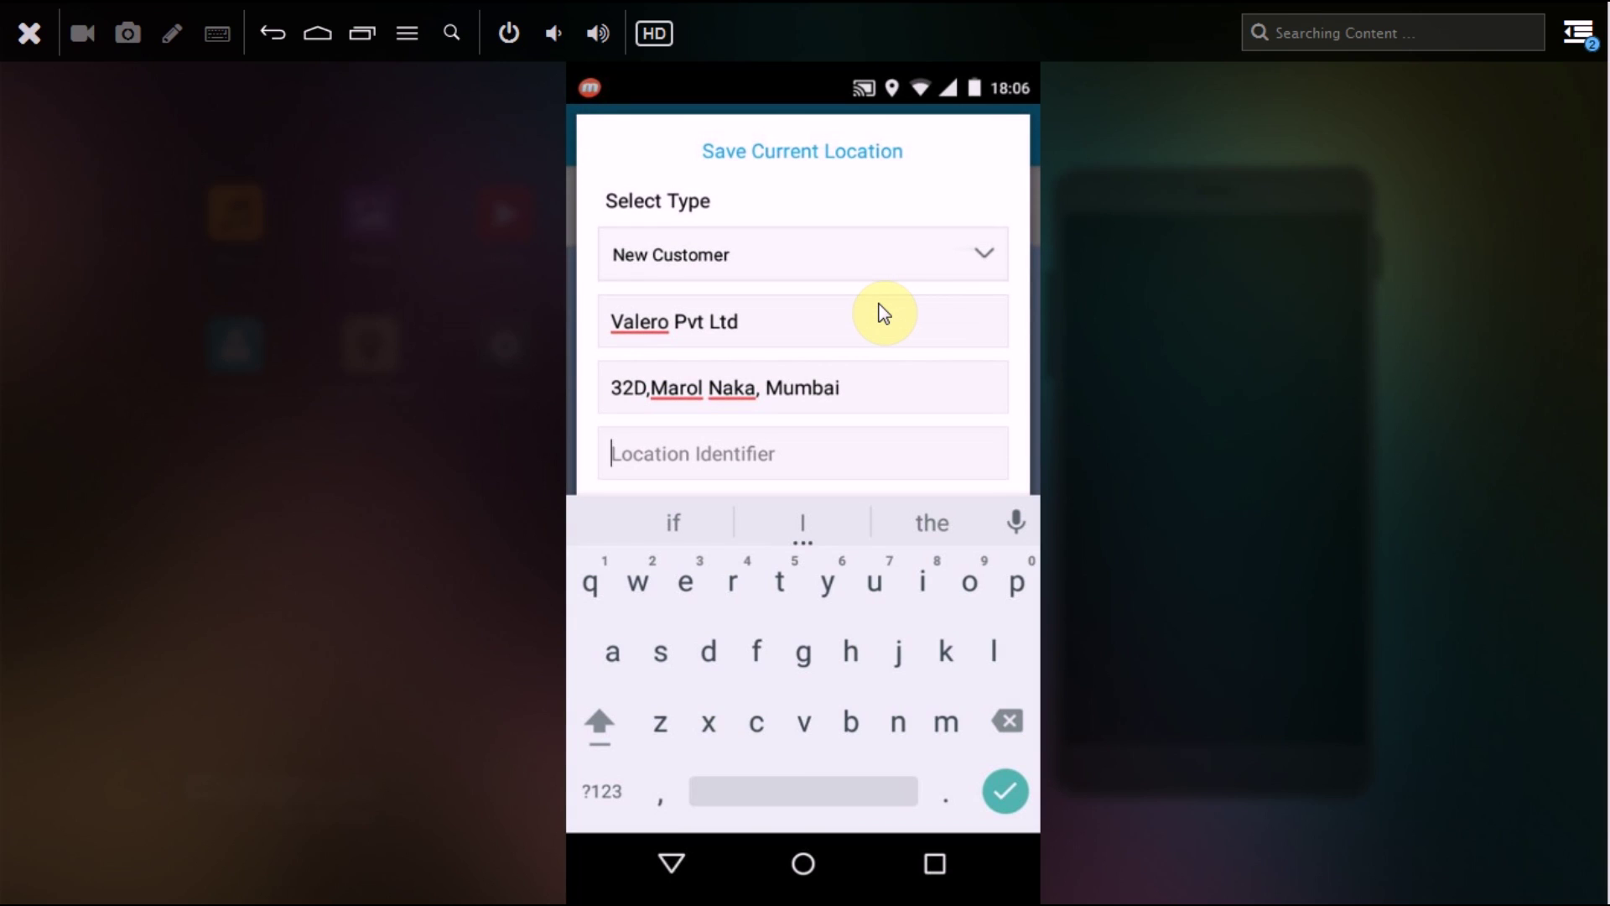
{"action": "type", "text": "Q"}
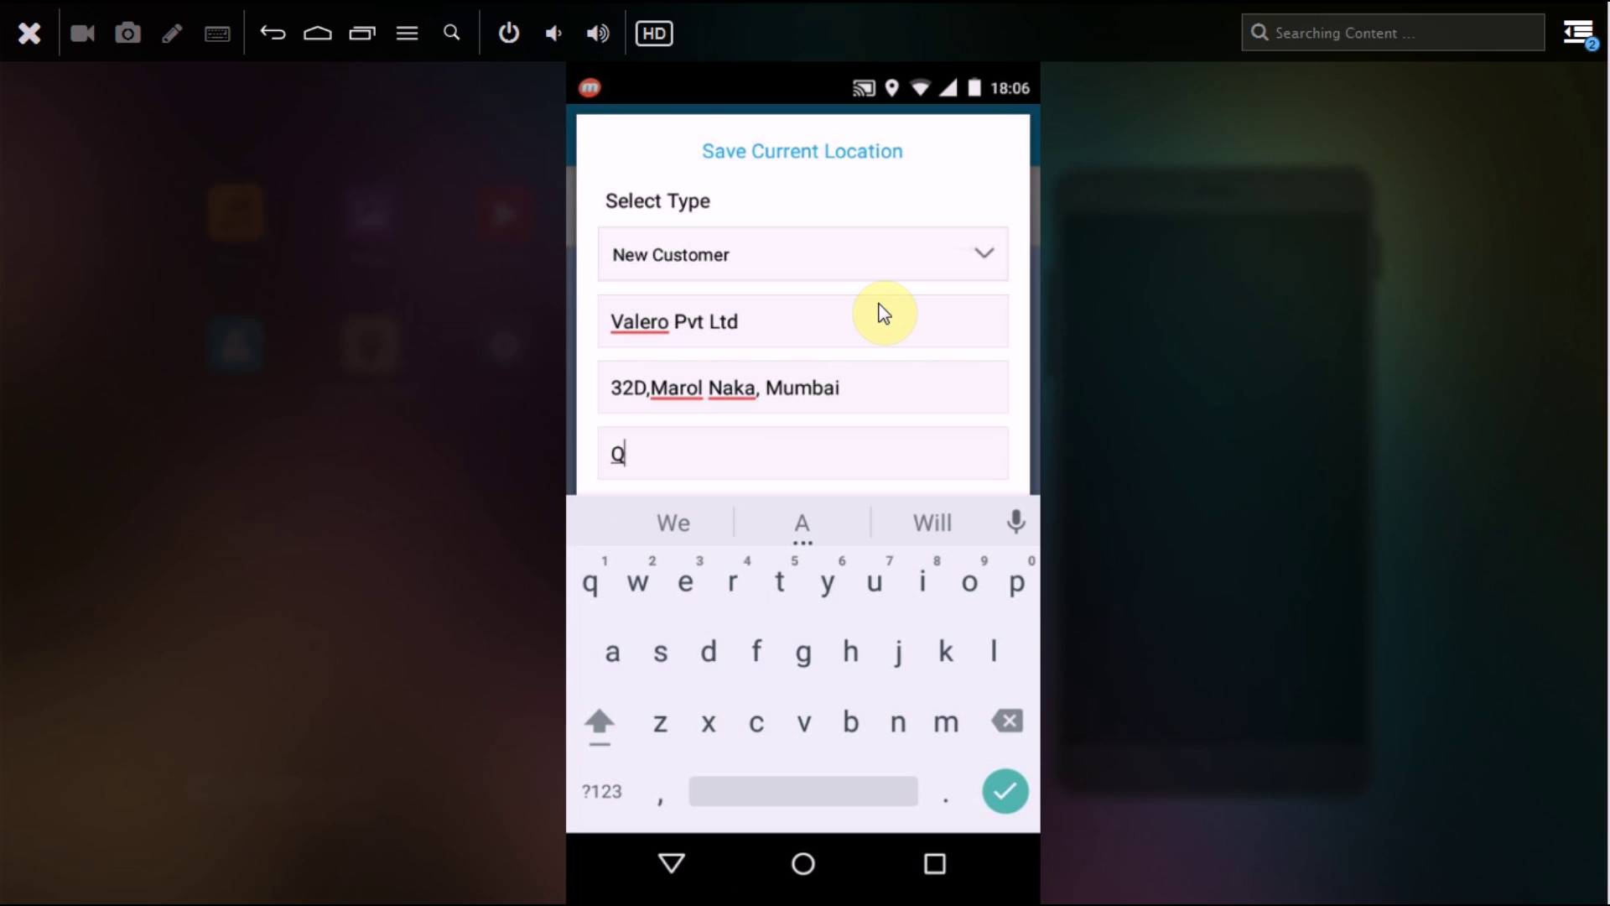
{"action": "key", "text": "BackSpace"}
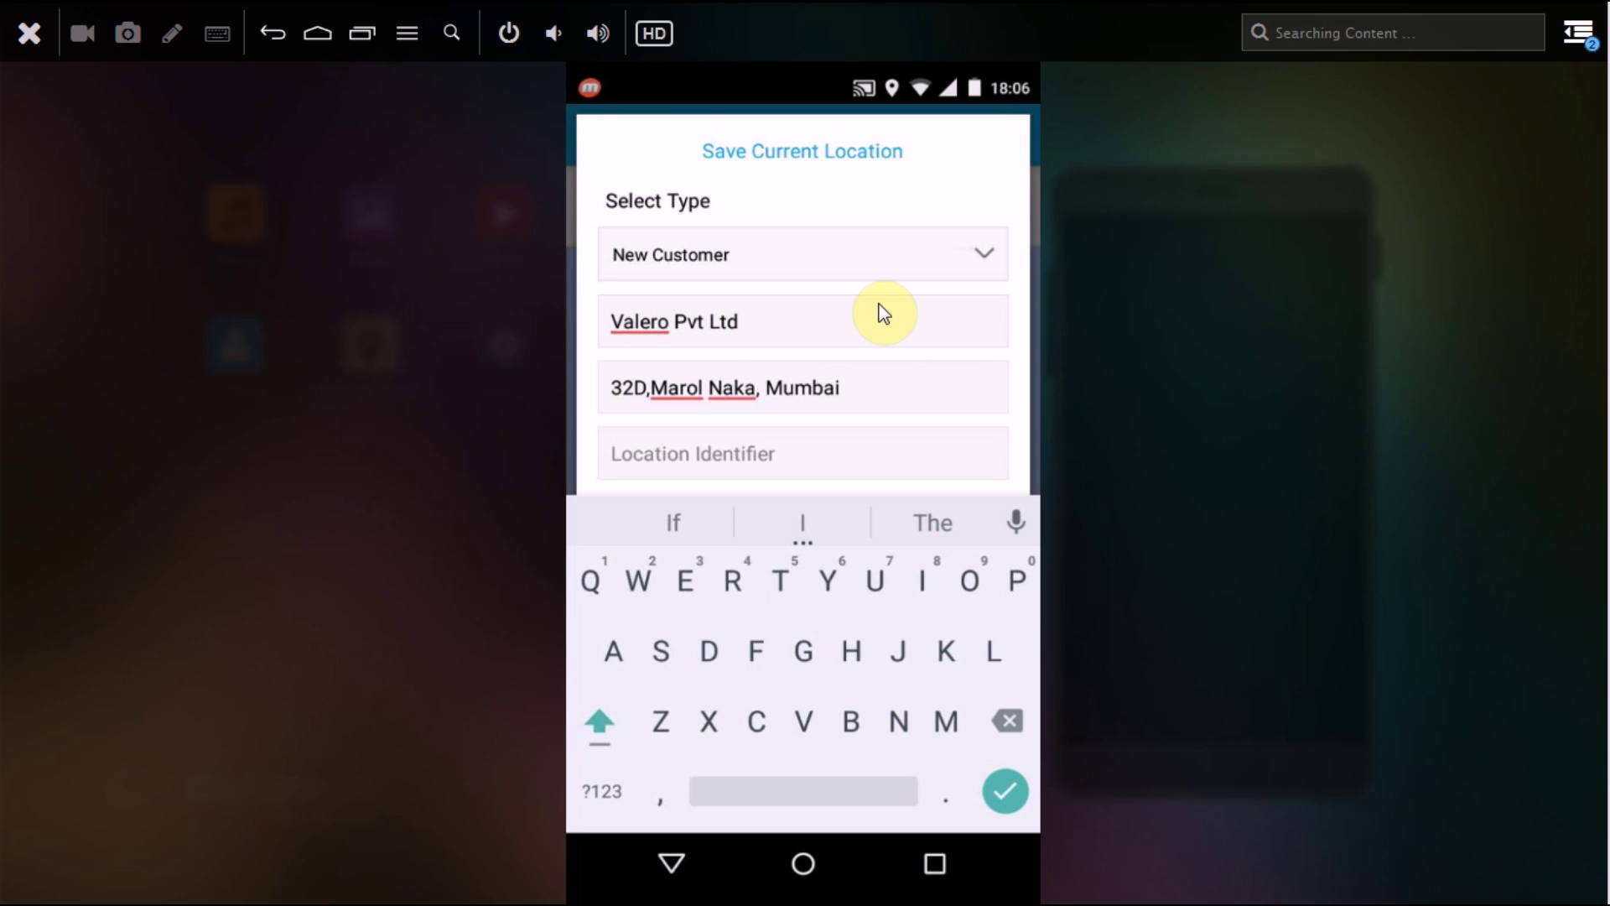
{"action": "type", "text": "WE"}
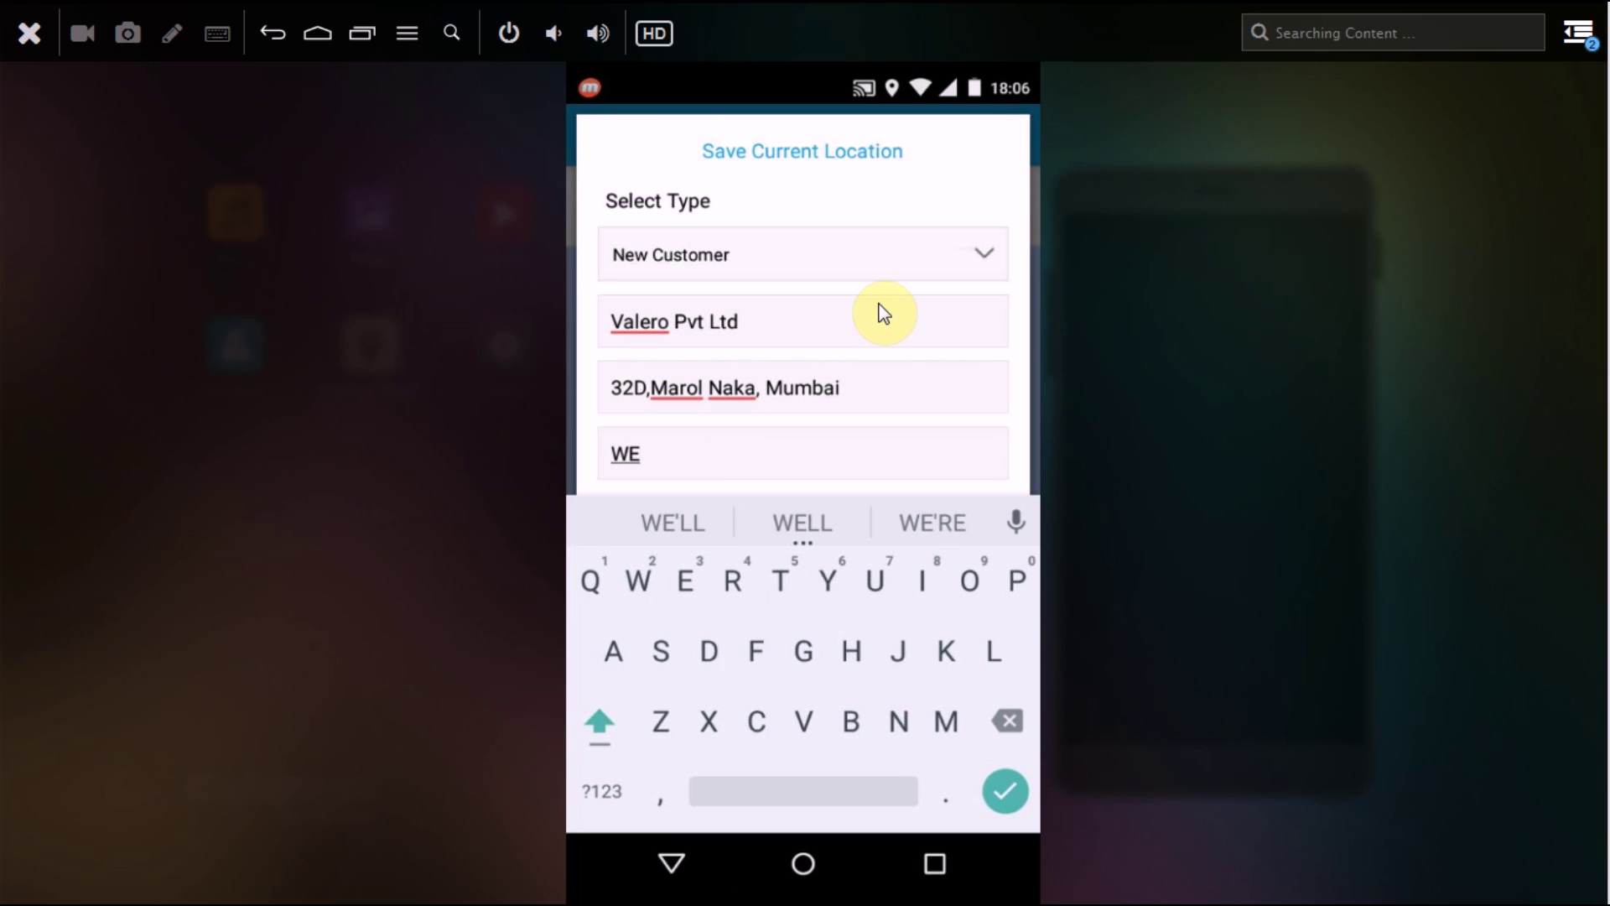
{"action": "type", "text": "H"}
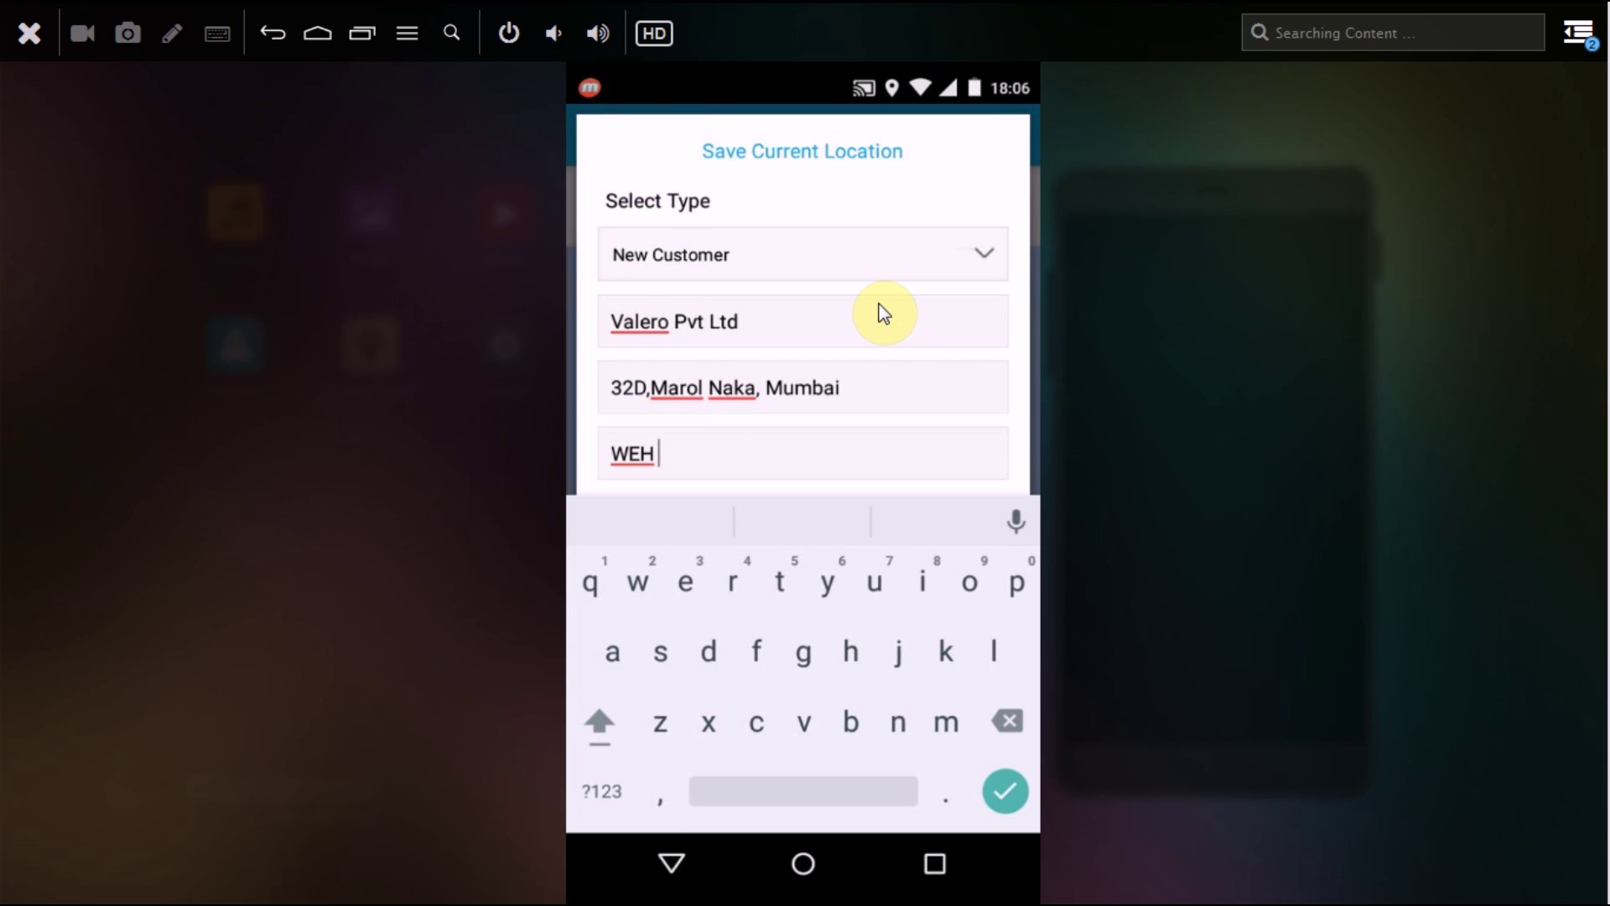
{"action": "key", "text": "shift"}
{"action": "type", "text": "M"}
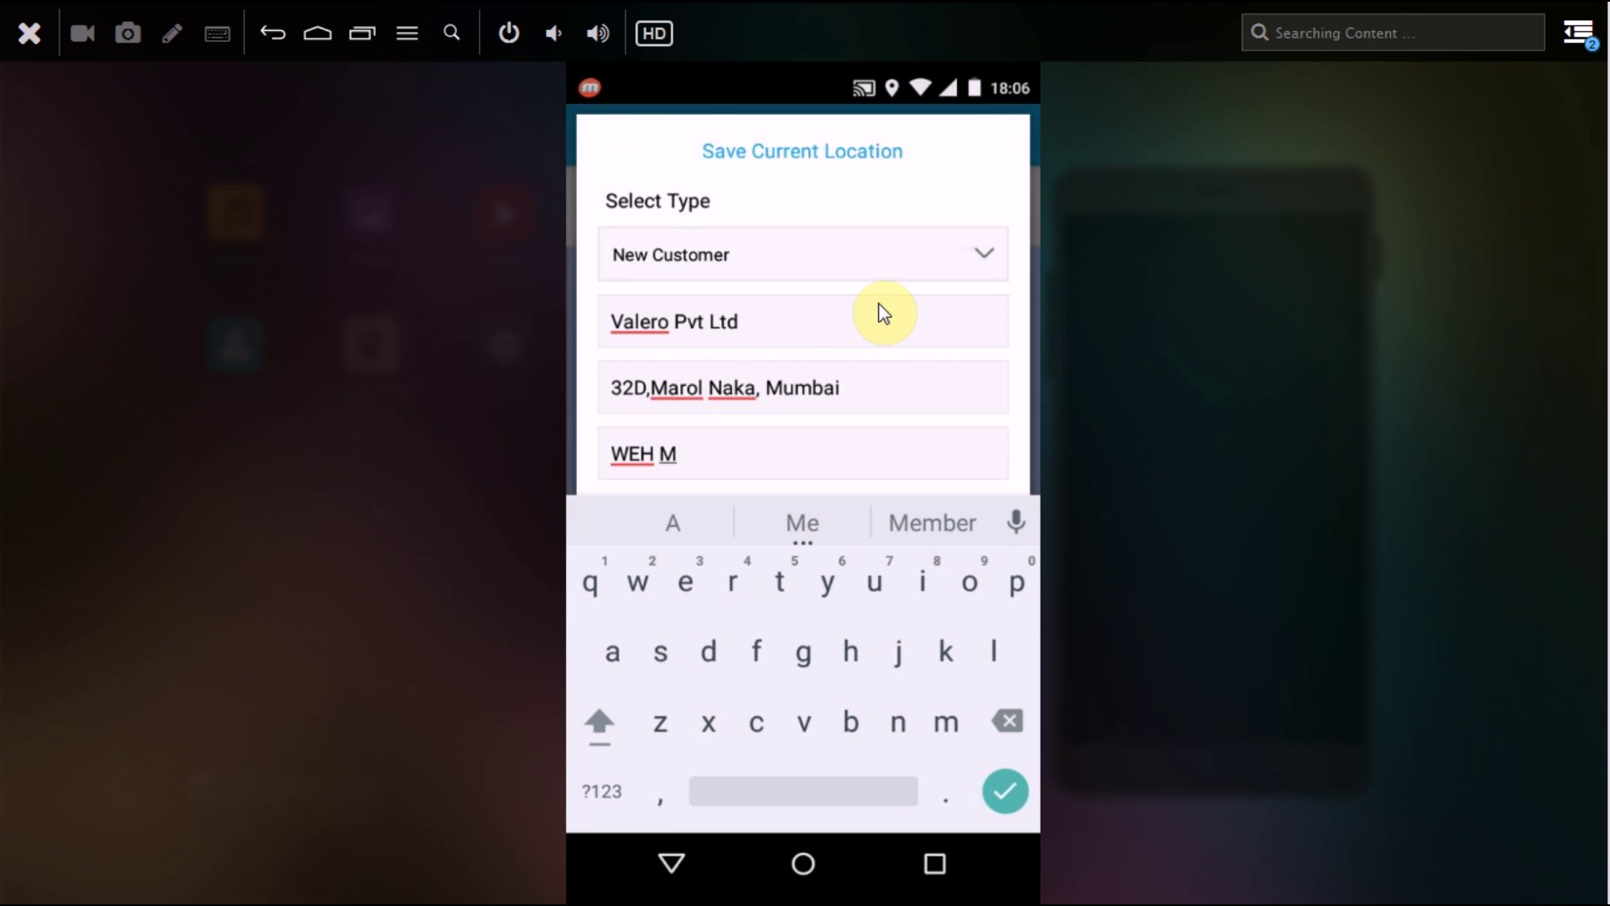
{"action": "type", "text": "etro"}
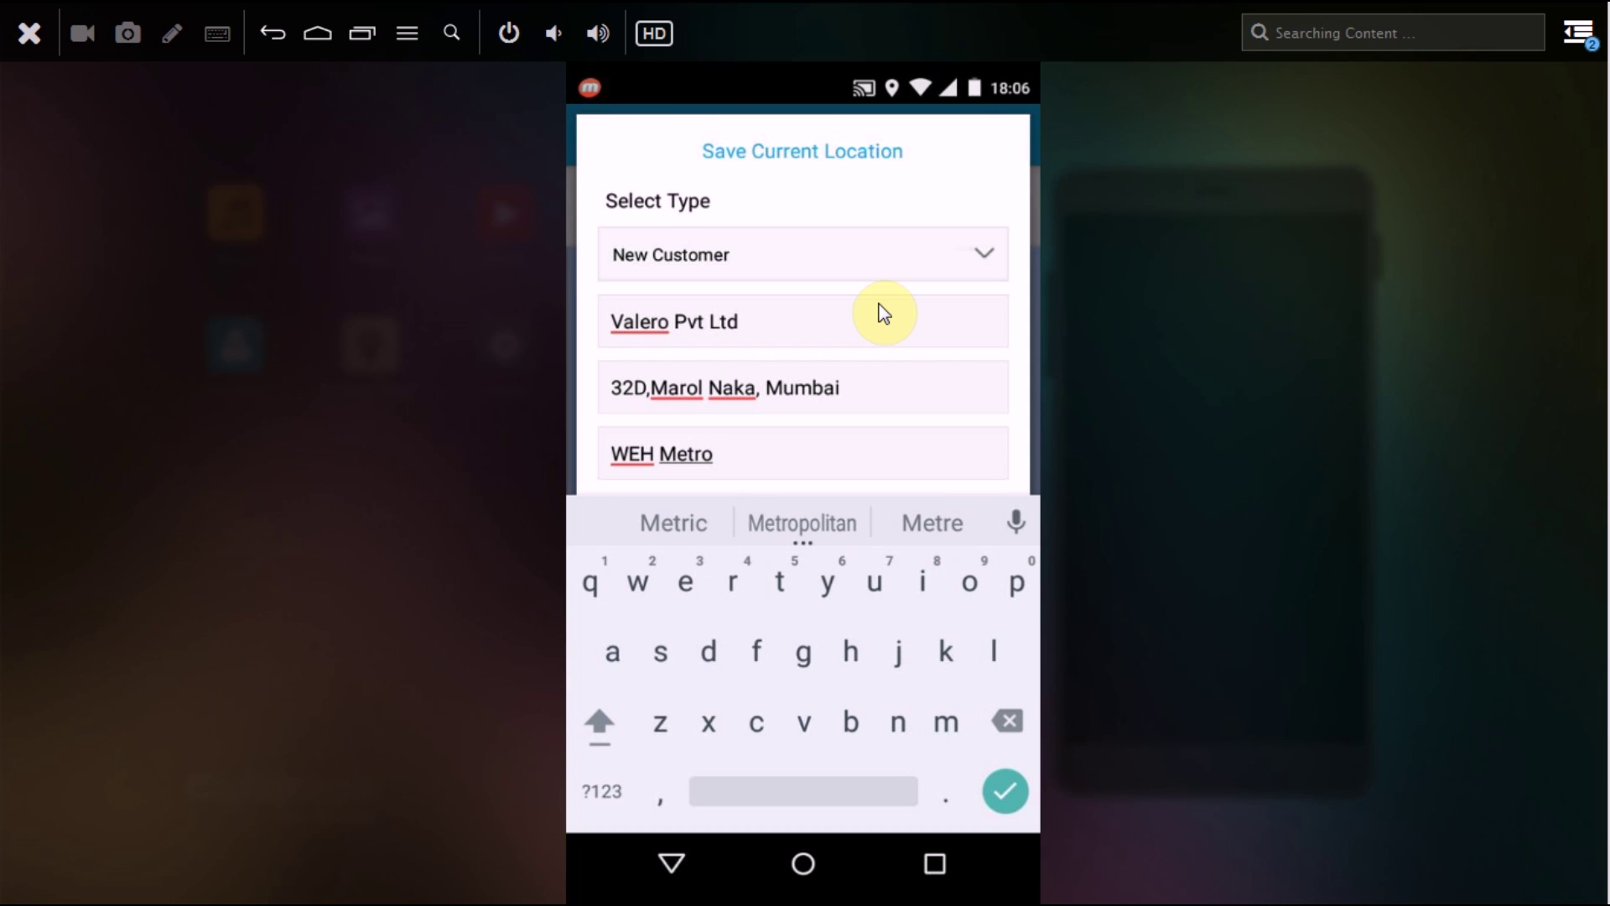
{"action": "key", "text": "Escape"}
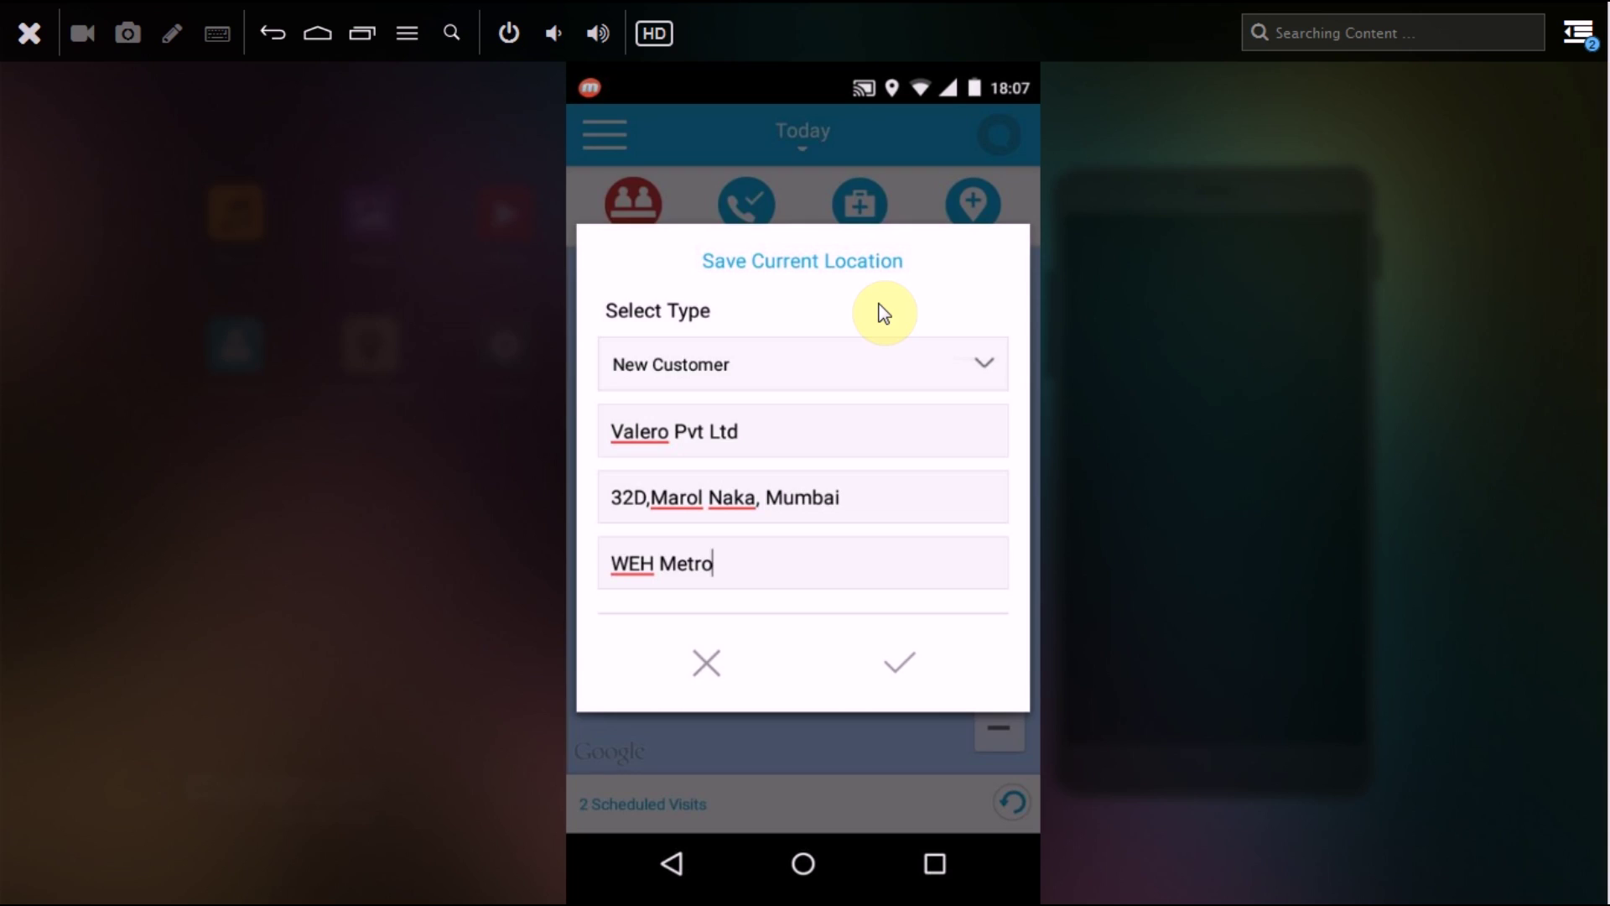
Step: Save Valero Pvt Ltd as a new customer location
{"action": "key", "text": "Return"}
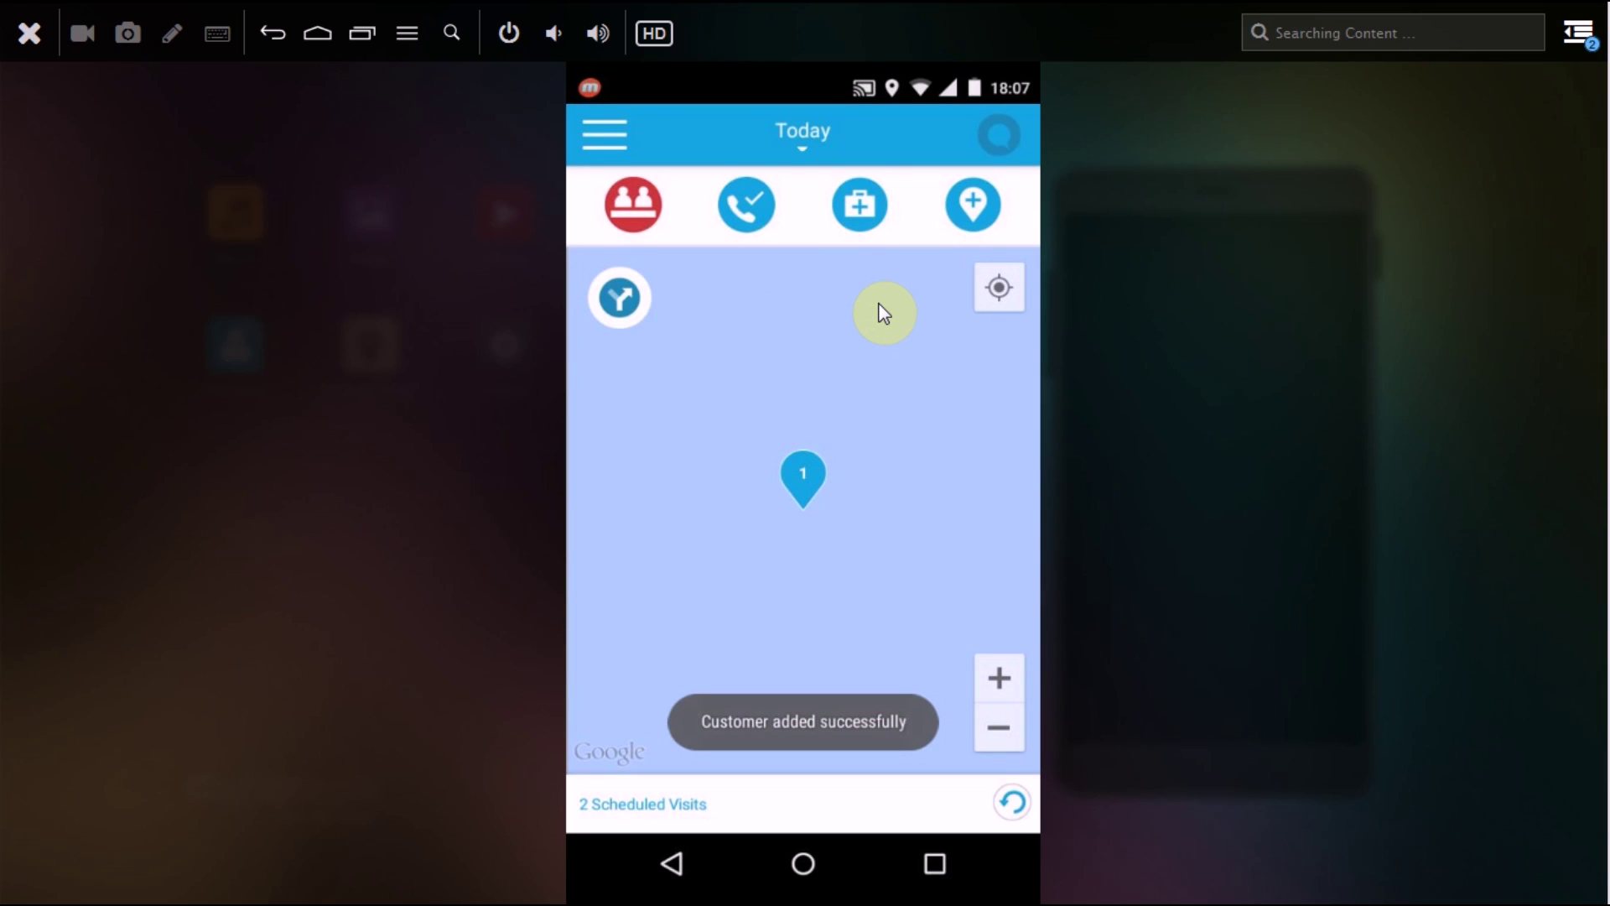